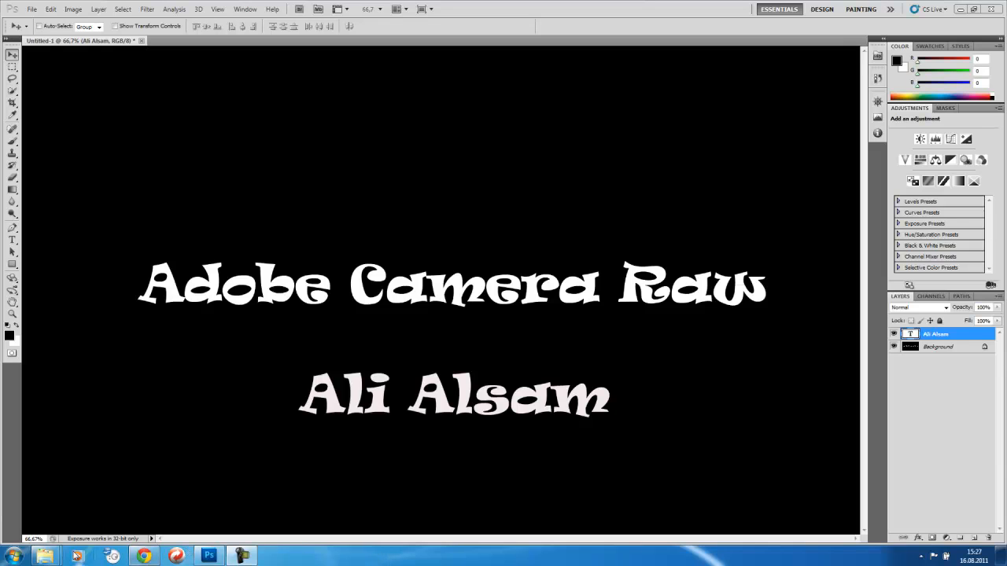
Open the JPEG version of photo DSC_0253 from the Levanger folder in Photoshop.
mouse_move(44, 556)
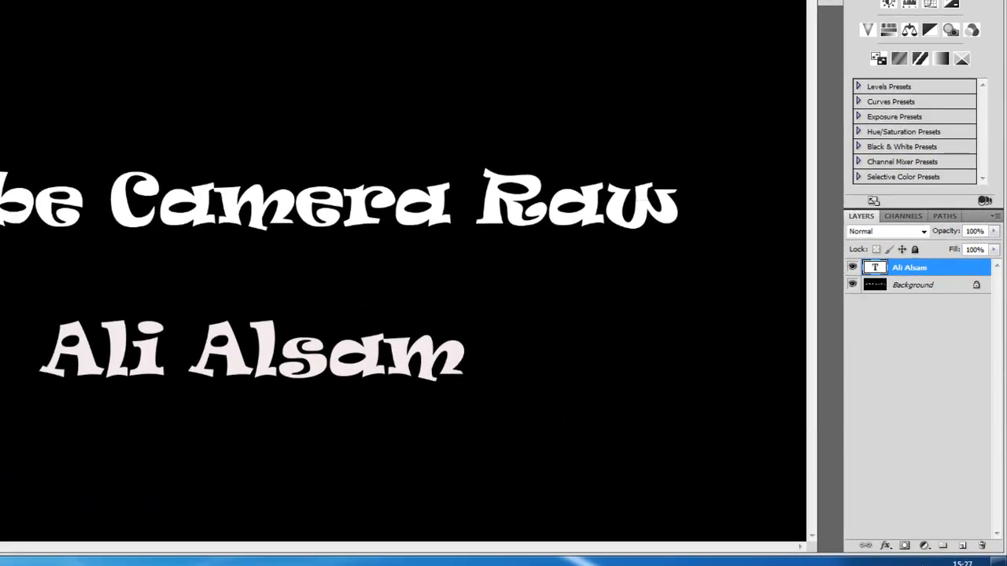
left_click(166, 501)
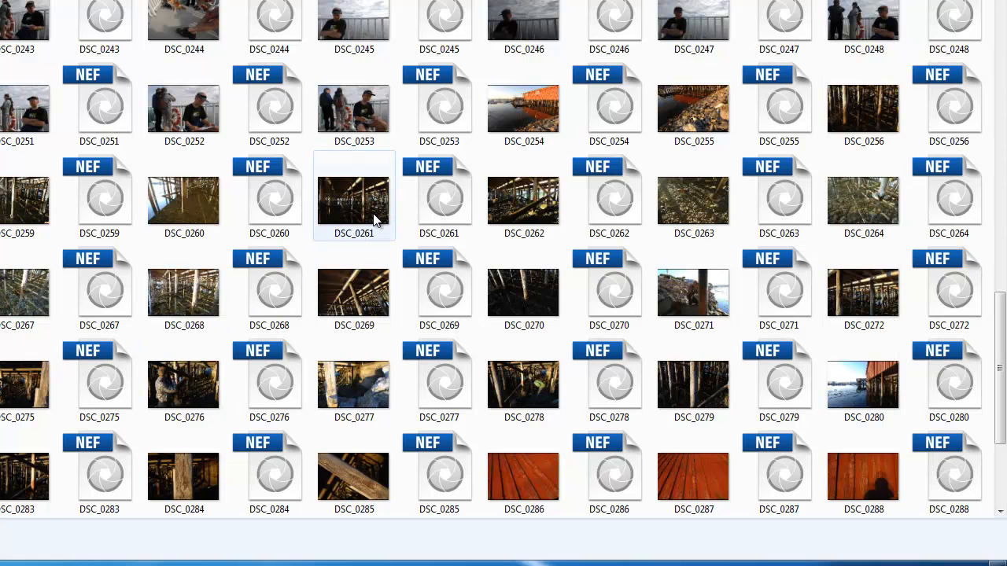
mouse_move(375, 221)
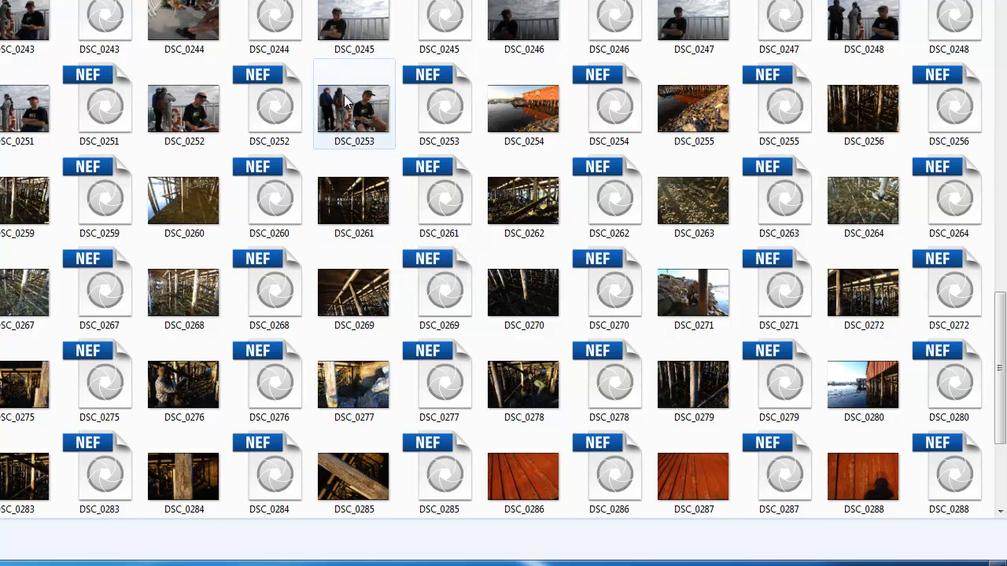
mouse_move(345, 97)
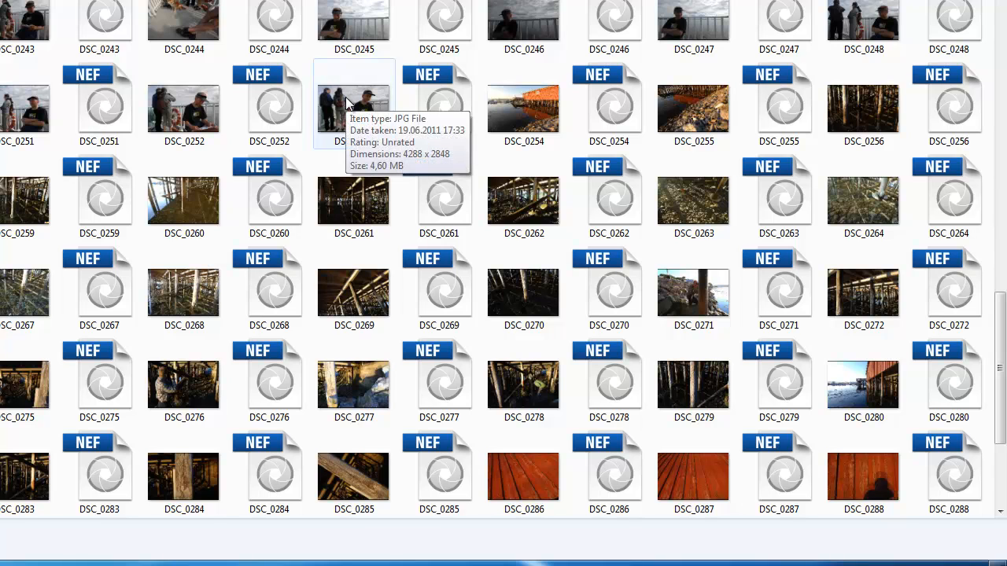
left_click(346, 97)
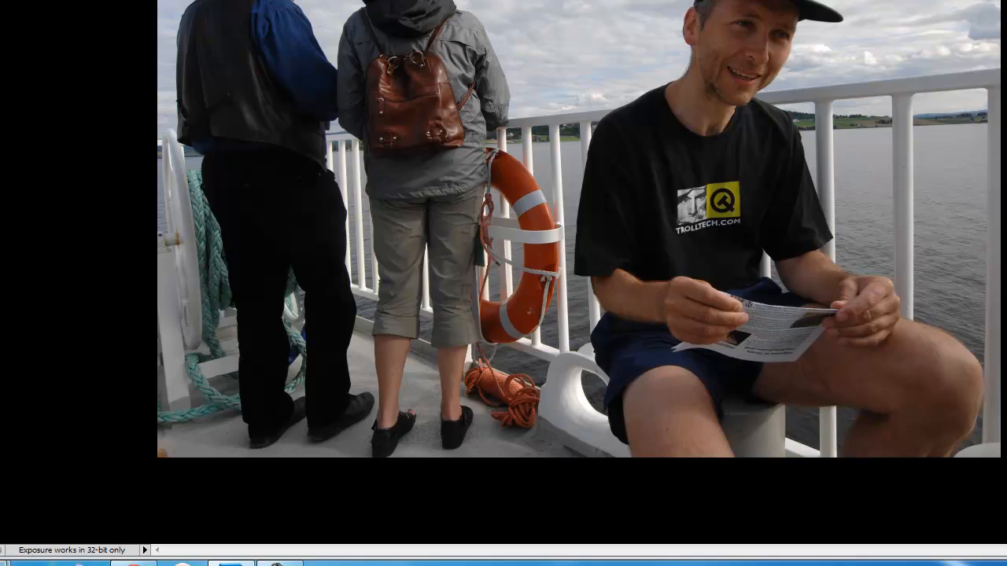
Return to the Levanger folder and open the raw NEF version of DSC_0253 in Camera Raw.
mouse_move(4, 564)
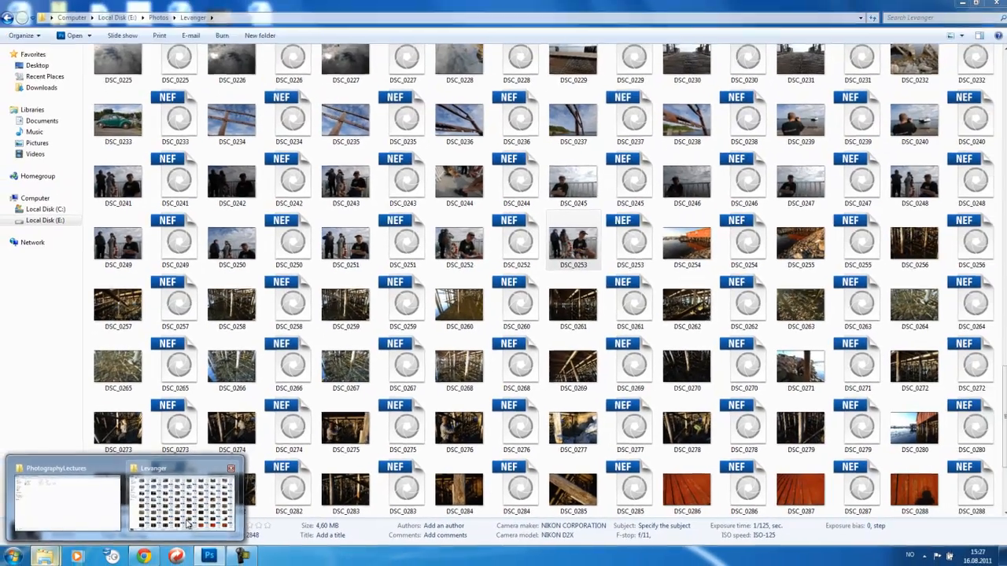
left_click(189, 495)
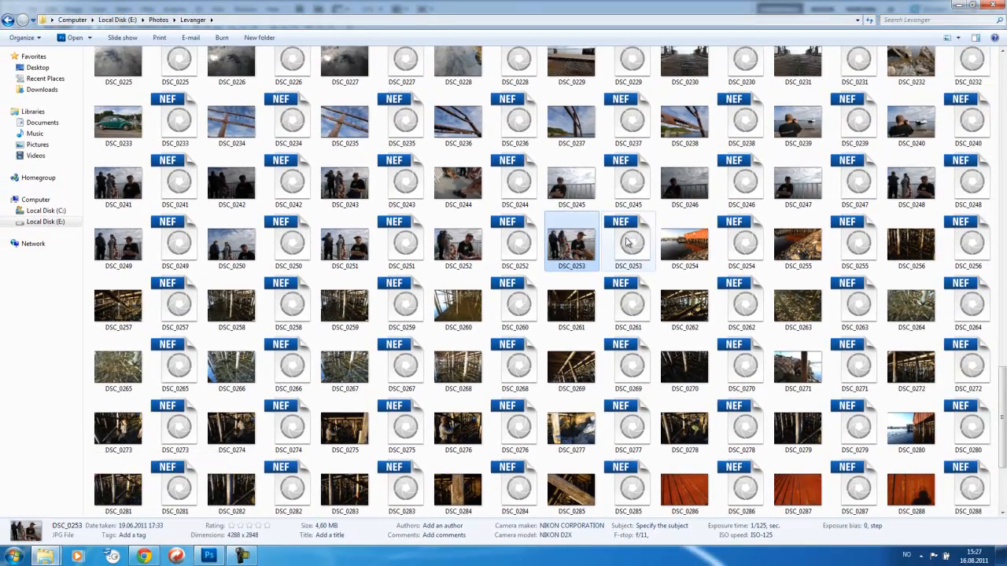
key("Return")
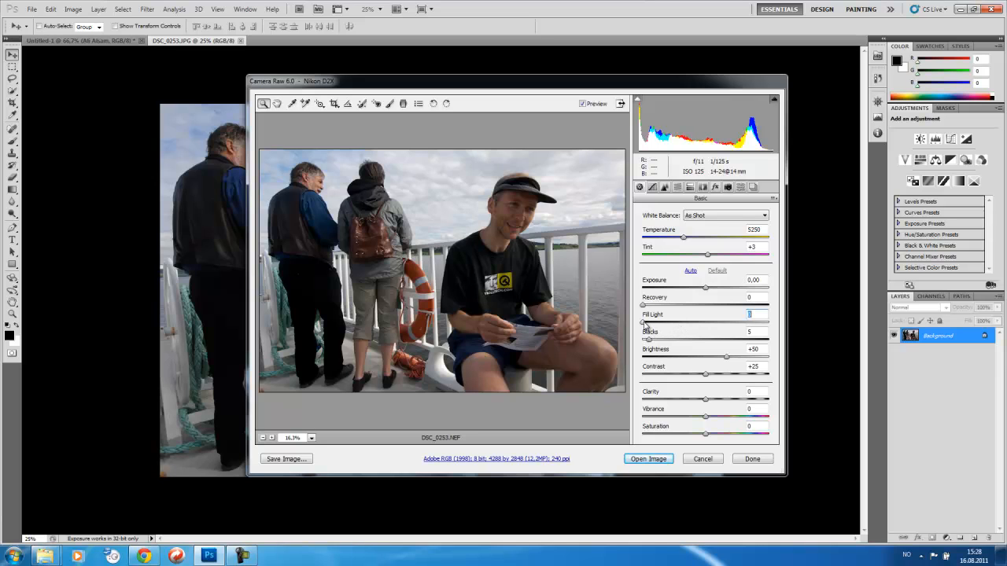
Raise the photo's Fill Light moderately in the basic adjustments to brighten the shadows.
left_click_drag(645, 325, 656, 327)
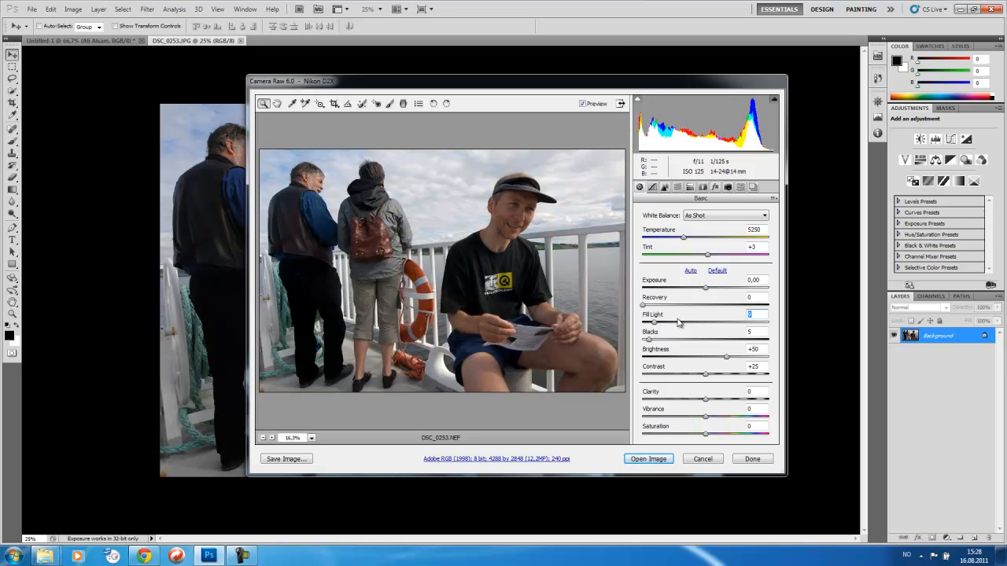
left_click_drag(655, 325, 680, 322)
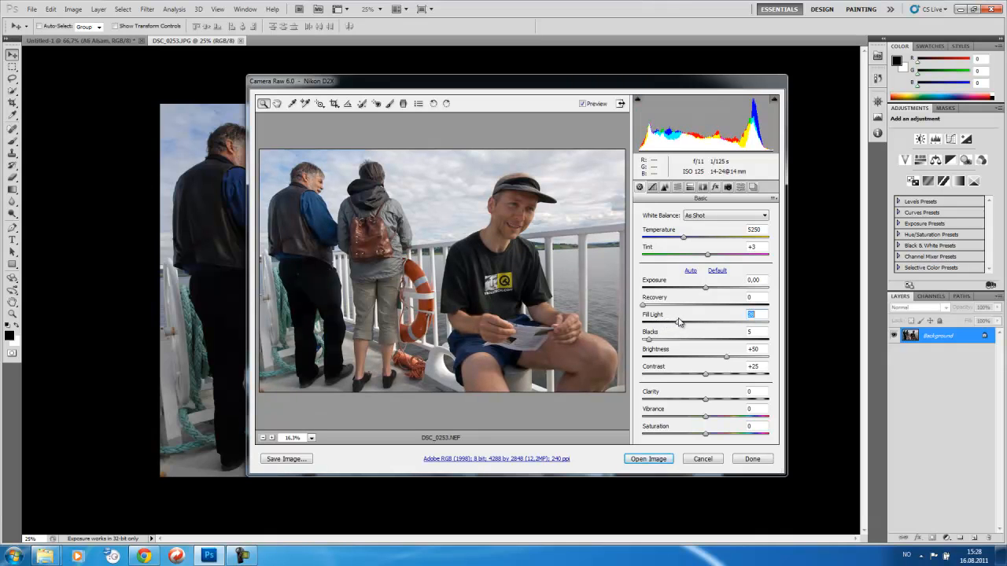
In the HSL adjustments, try shifting the Reds hue in both directions and set it to +100.
left_click(677, 188)
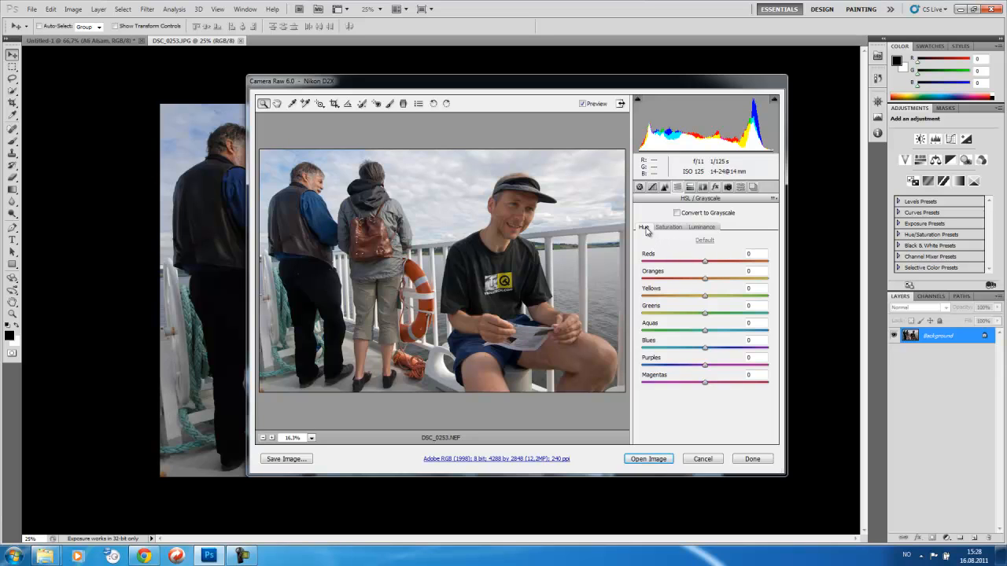
left_click(668, 228)
left_click(702, 228)
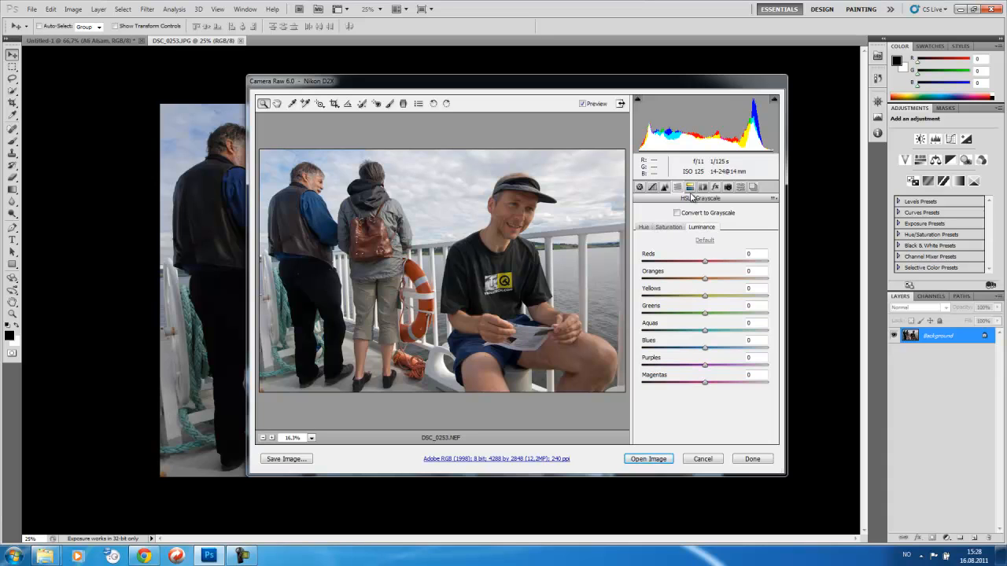
left_click(645, 228)
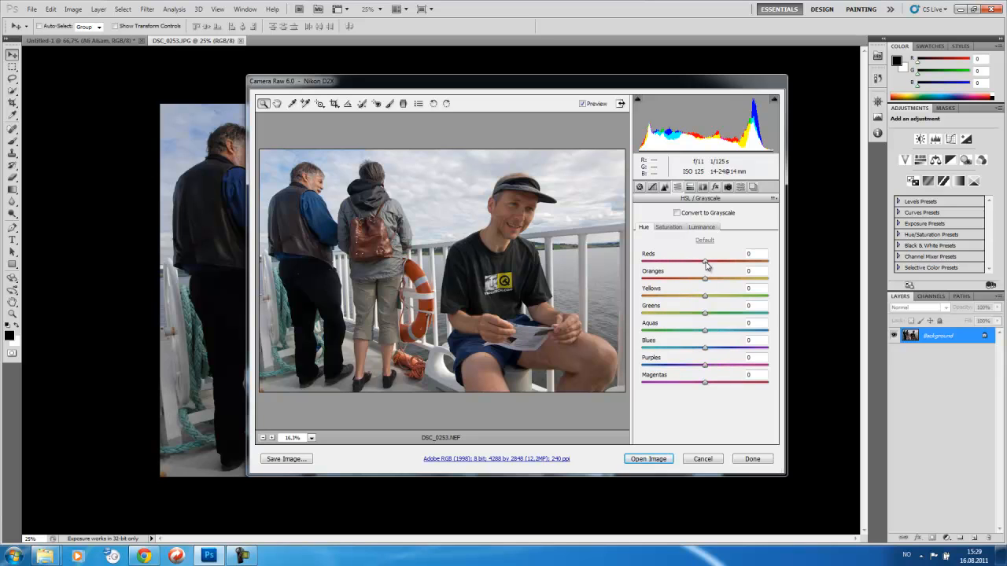
left_click_drag(706, 262, 638, 266)
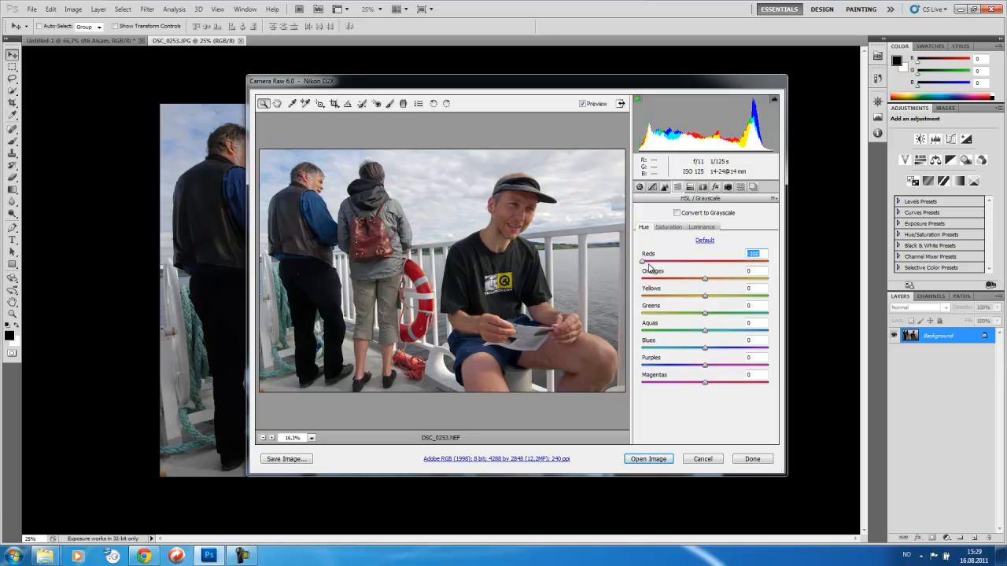
left_click_drag(644, 264, 761, 270)
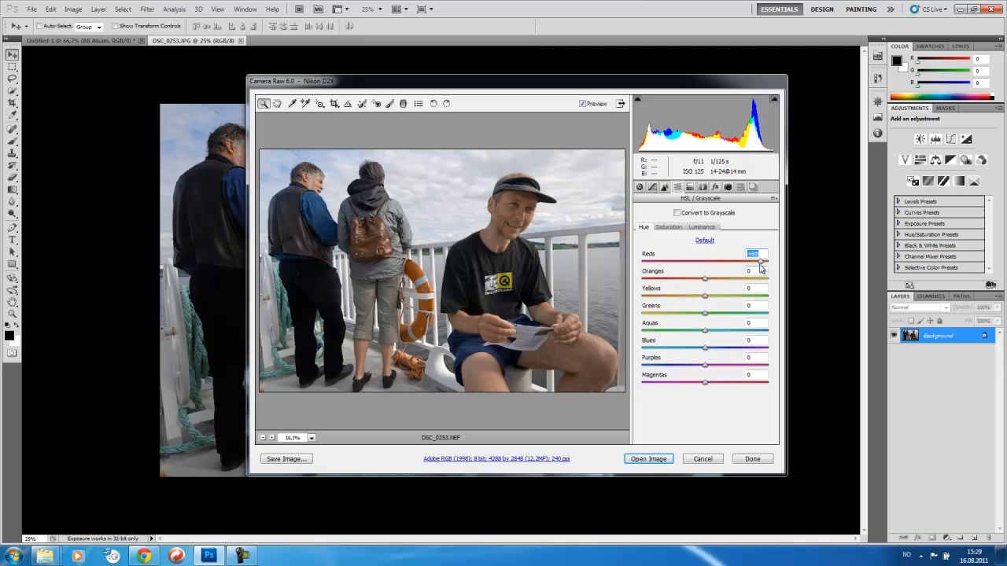
left_click_drag(760, 268, 673, 273)
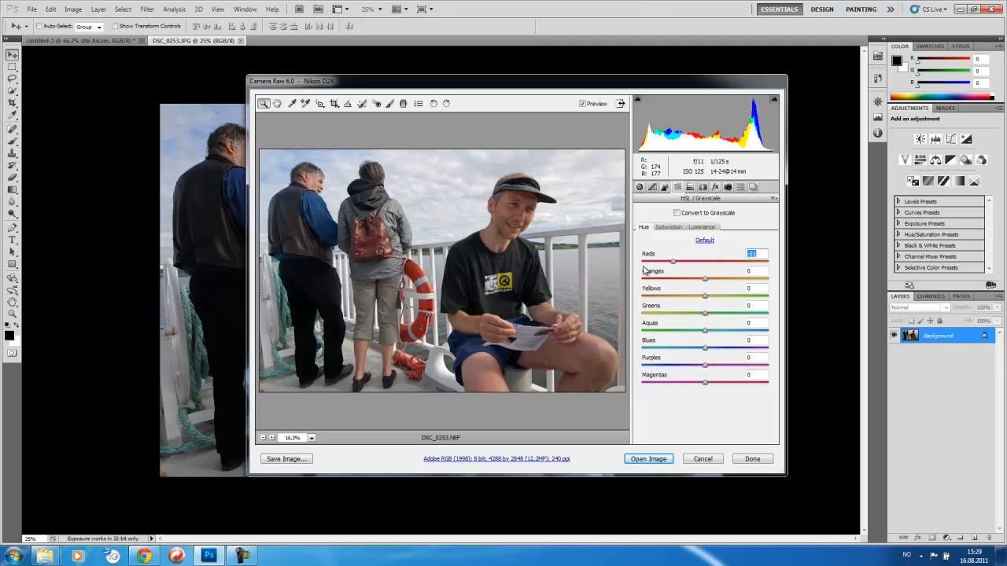
left_click_drag(674, 263, 781, 265)
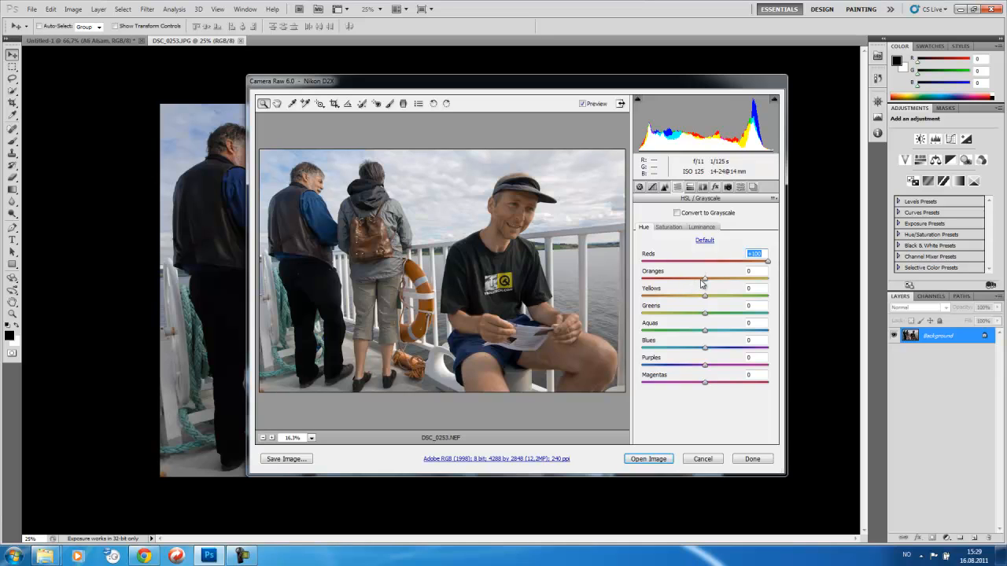
Try both extremes of the Oranges hue and set it to +47.
left_click_drag(704, 282, 777, 281)
left_click_drag(777, 282, 801, 285)
left_click_drag(767, 279, 633, 290)
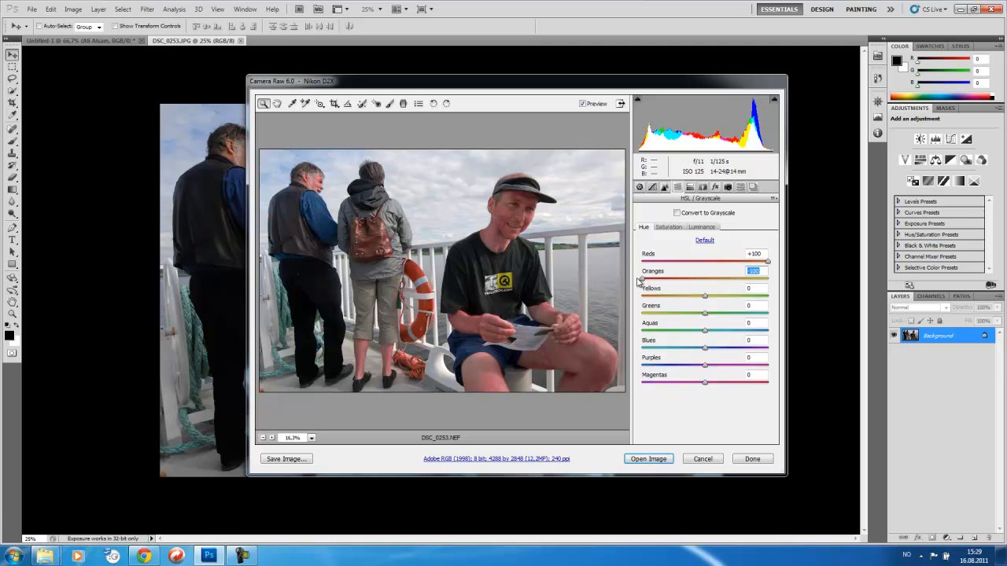
left_click_drag(643, 279, 732, 283)
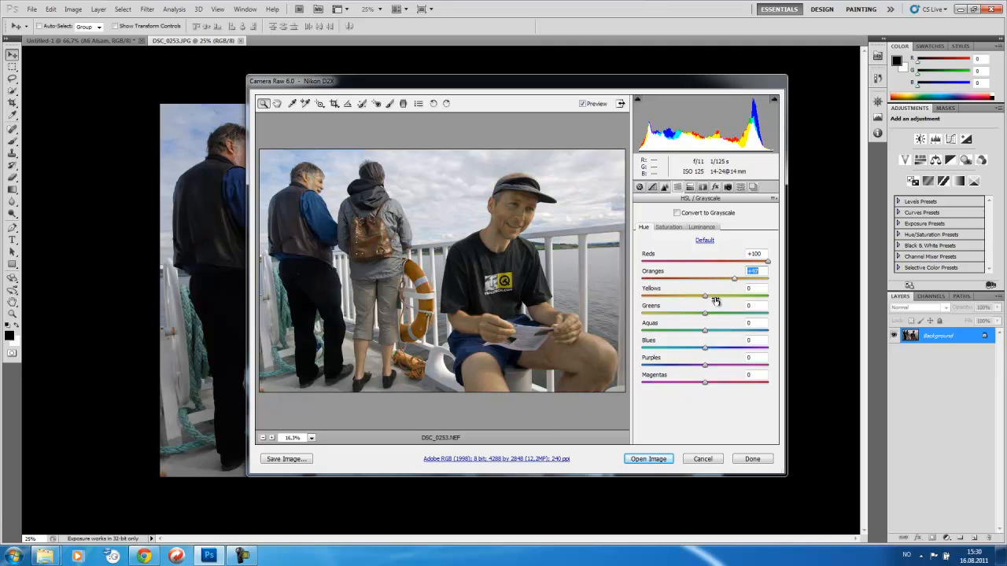
Test the Yellows and Greens hues at their positive end and set both to -100.
left_click_drag(705, 299, 787, 304)
left_click_drag(770, 299, 644, 302)
left_click_drag(707, 315, 784, 314)
left_click_drag(687, 315, 630, 316)
Set the Aquas hue to +7 and the Blues hue to +100, and try shifting the Purples hue.
left_click_drag(704, 331, 642, 354)
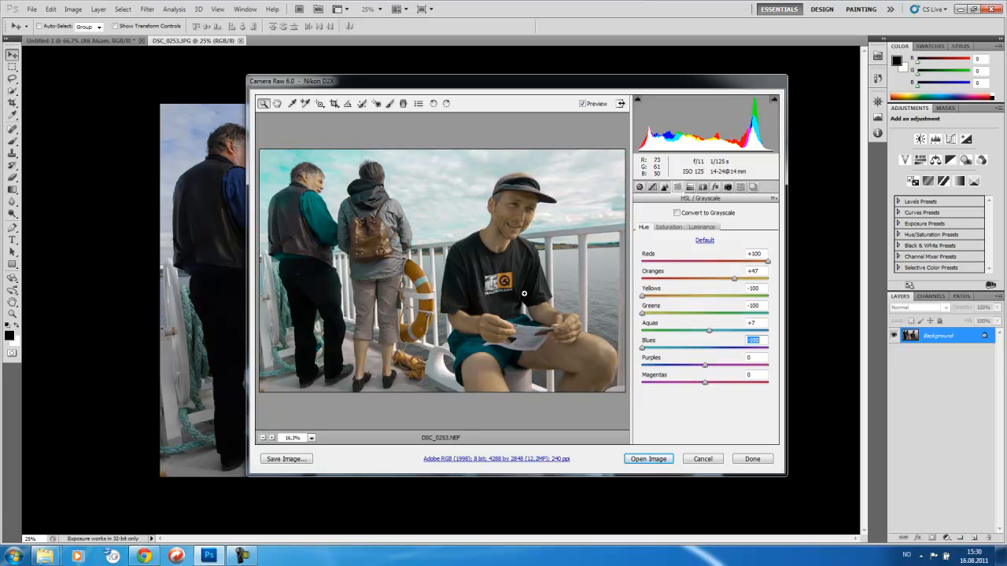
left_click_drag(645, 349, 777, 346)
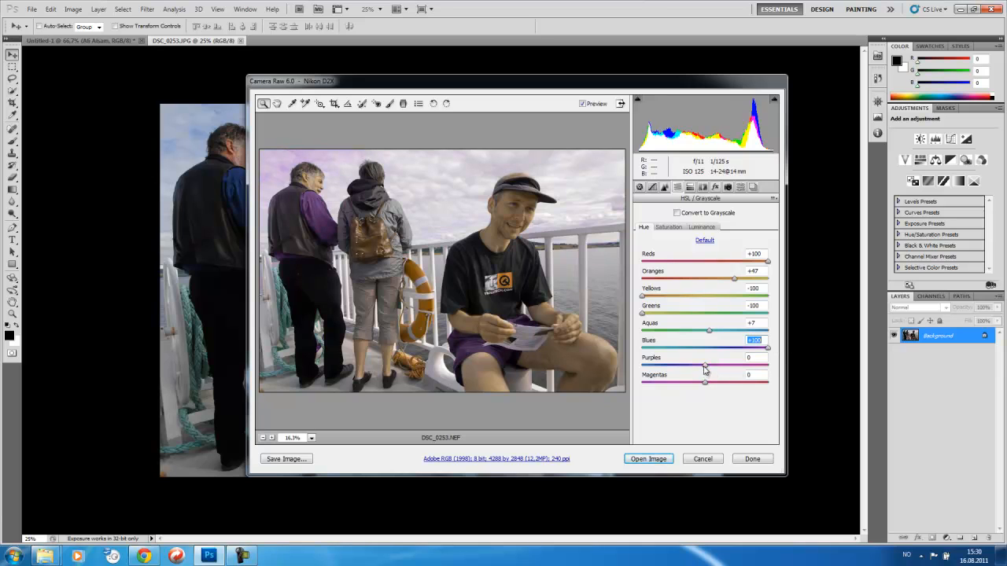
left_click_drag(704, 366, 686, 386)
Set the saturation of Reds to -4, Oranges to +21 and Yellows to +12.
left_click(669, 227)
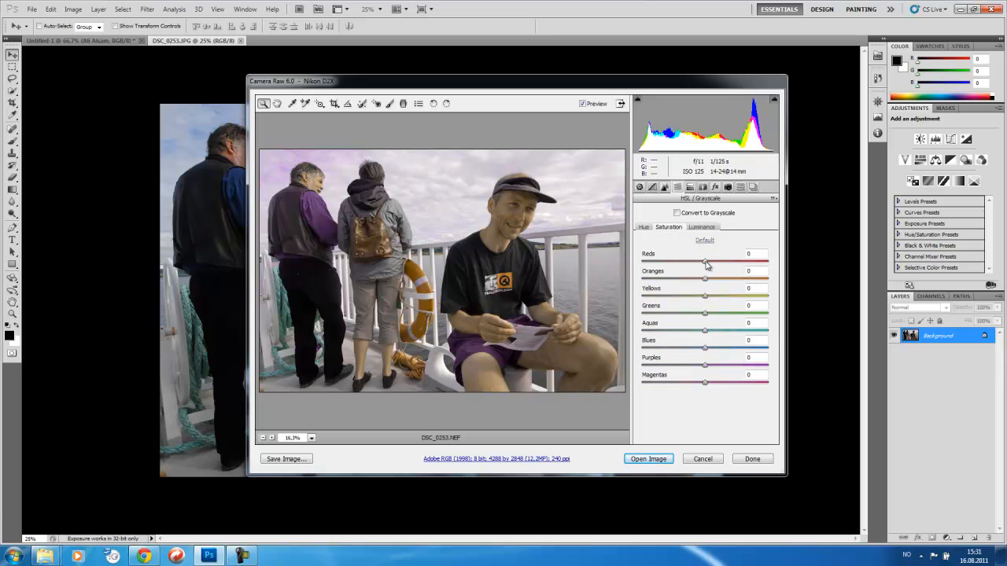
left_click_drag(706, 266, 792, 283)
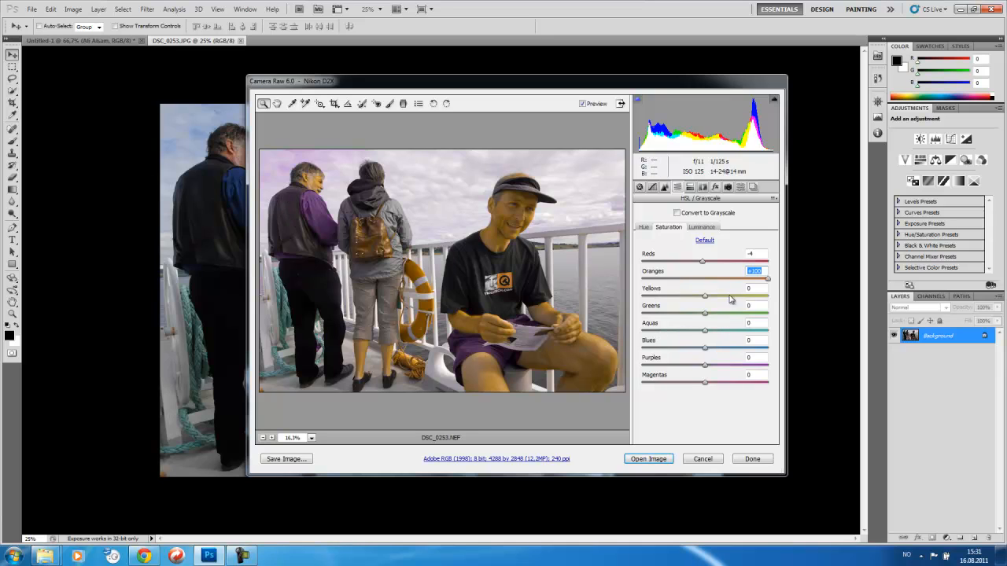
left_click_drag(770, 282, 720, 284)
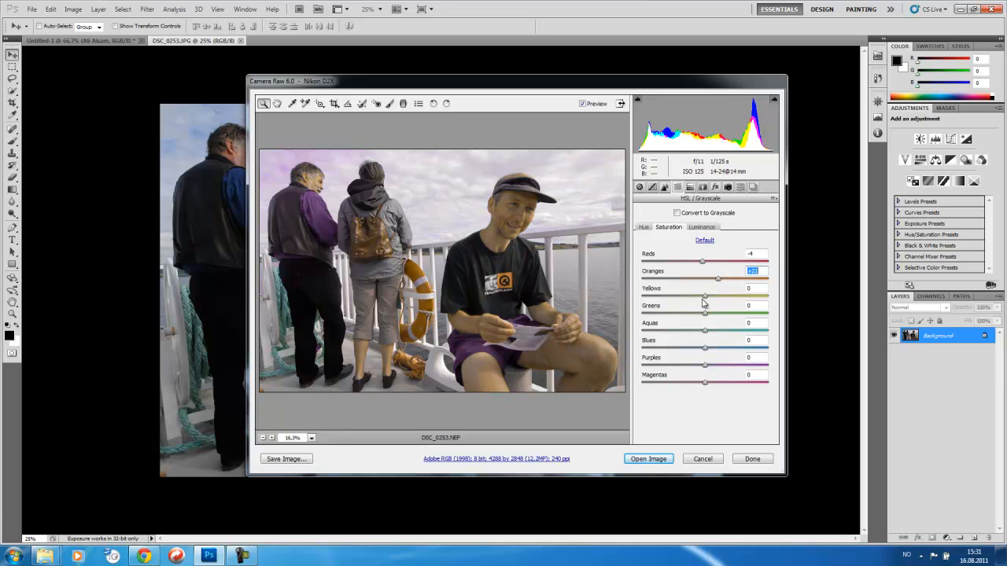
mouse_move(704, 297)
left_mouse_down()
mouse_move(785, 302)
mouse_move(631, 300)
mouse_move(712, 302)
left_mouse_up()
Set the saturation of Greens to -100 and Blues to +100, and lower the saturation of Magentas.
left_click_drag(706, 316, 780, 314)
left_click_drag(769, 316, 627, 317)
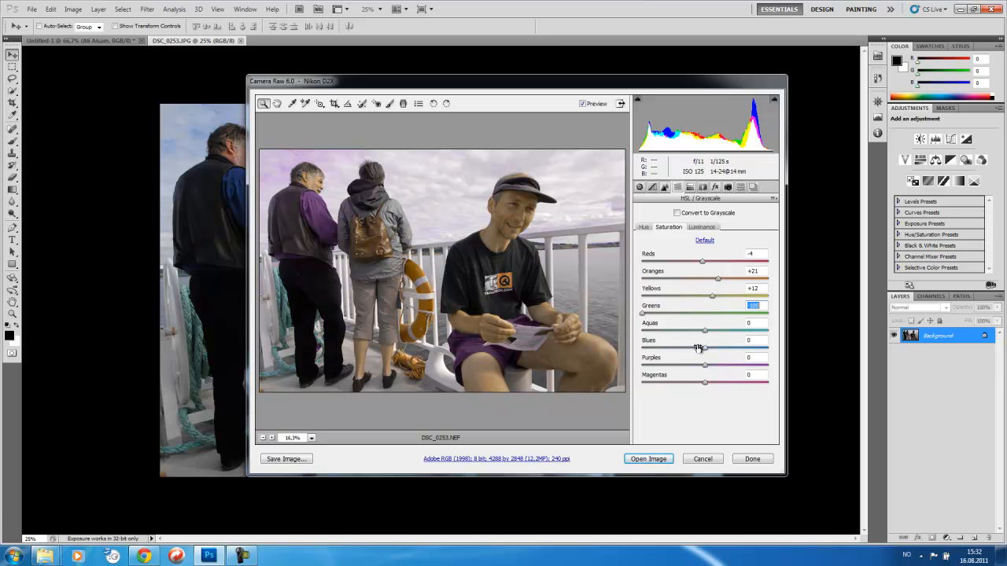
left_click_drag(708, 347, 634, 355)
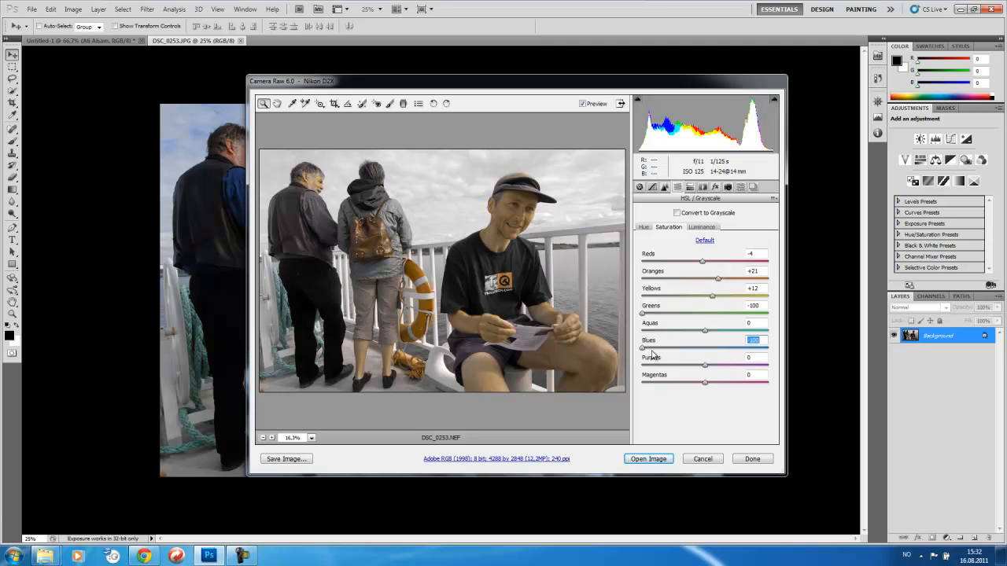
left_click_drag(643, 349, 805, 351)
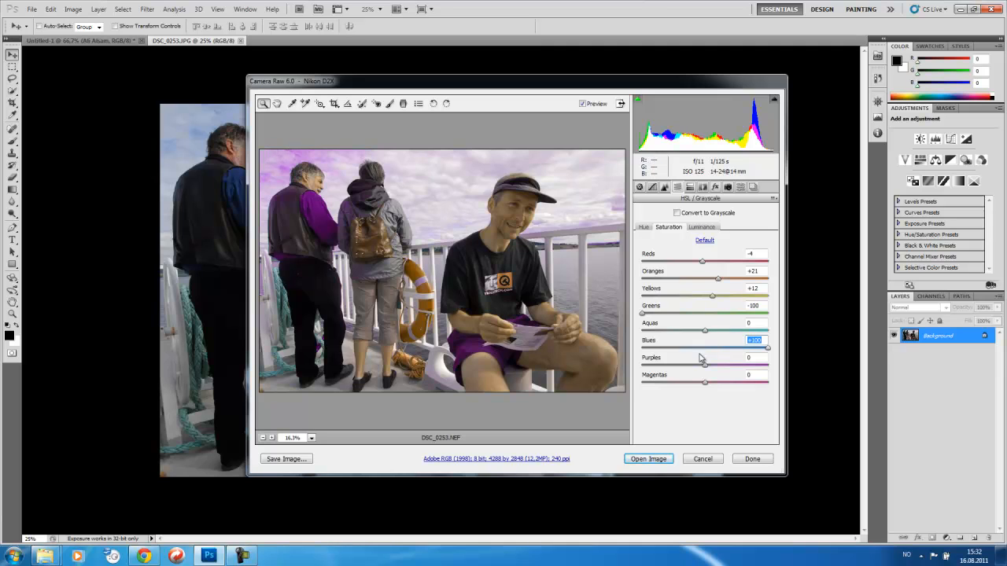
left_click_drag(706, 385, 624, 388)
Convert the photo to grayscale and reset the grayscale mix to its default values.
left_click(701, 227)
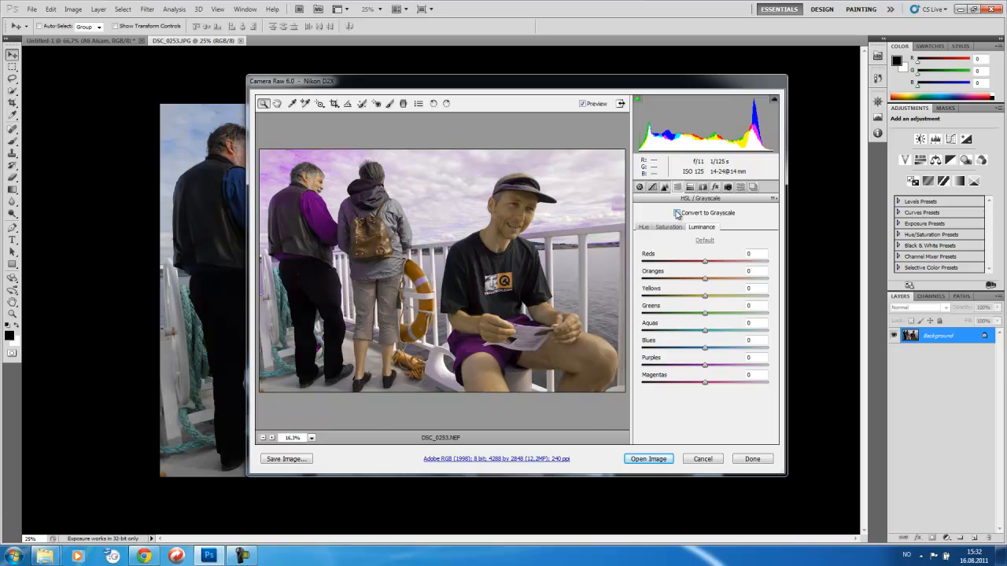
left_click(677, 213)
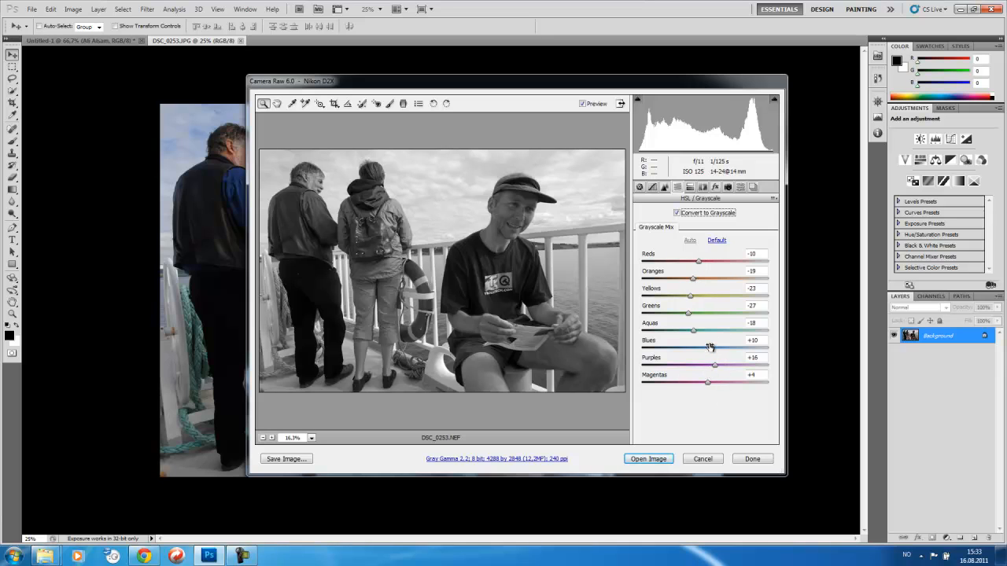
left_click(718, 241)
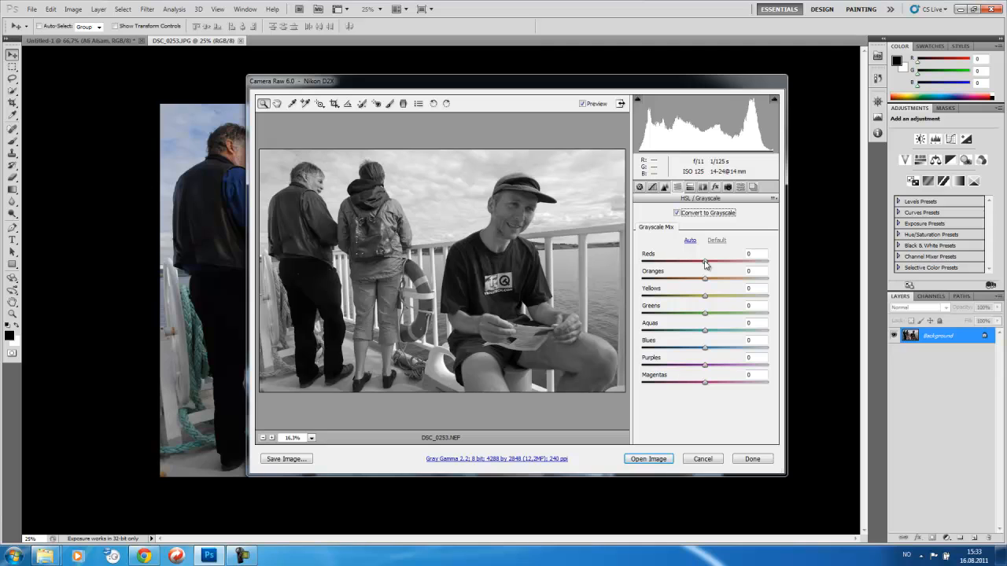
Try Reds at +100 in the grayscale mix, set it to -100, and magnify the seated man's face.
left_click_drag(705, 264, 785, 272)
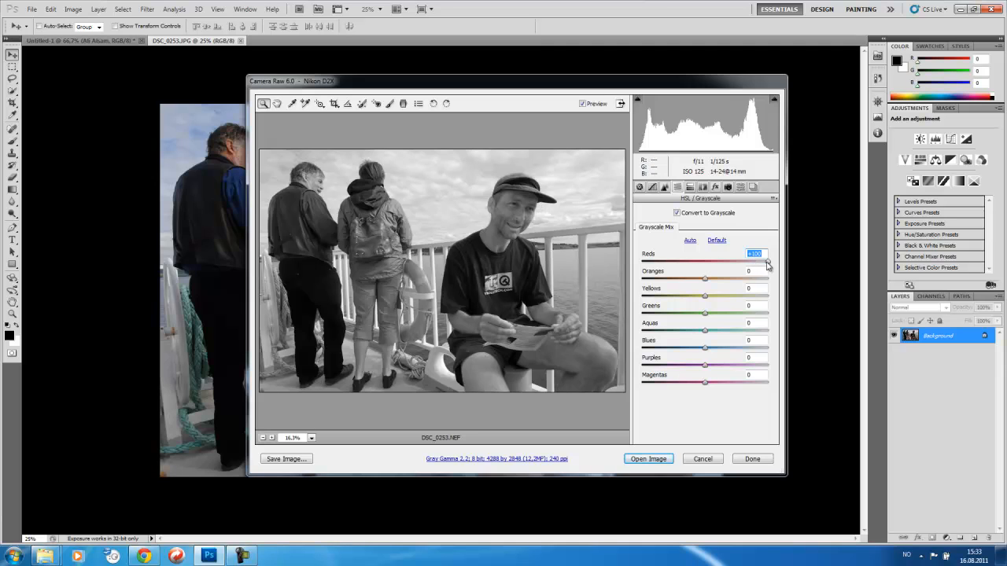
left_click_drag(767, 265, 641, 267)
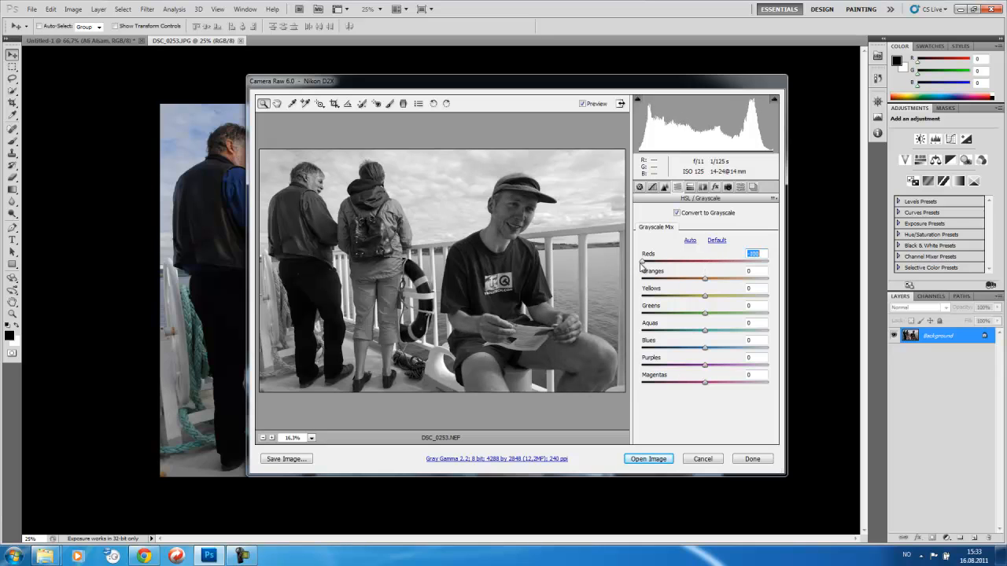
left_click(312, 438)
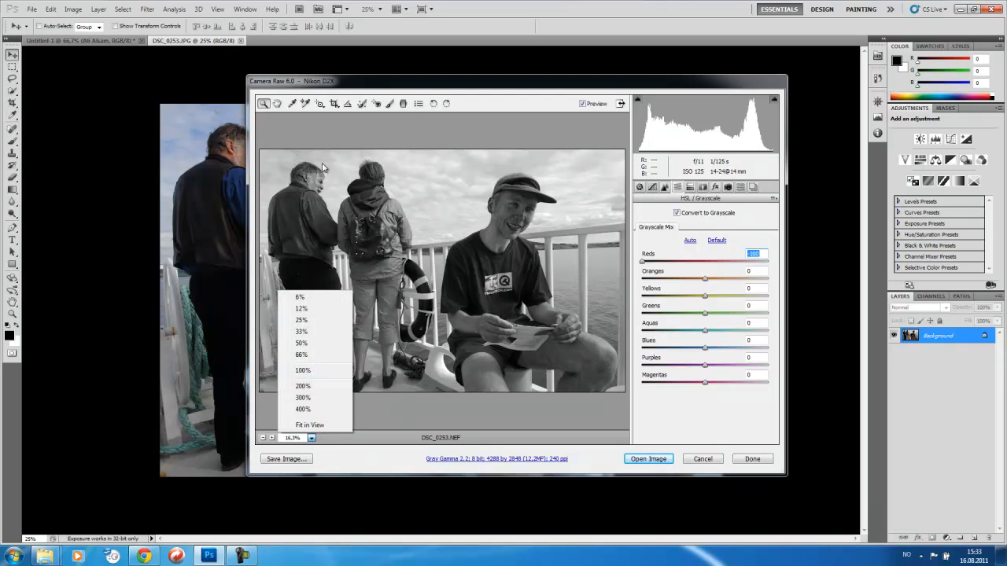
left_click(491, 129)
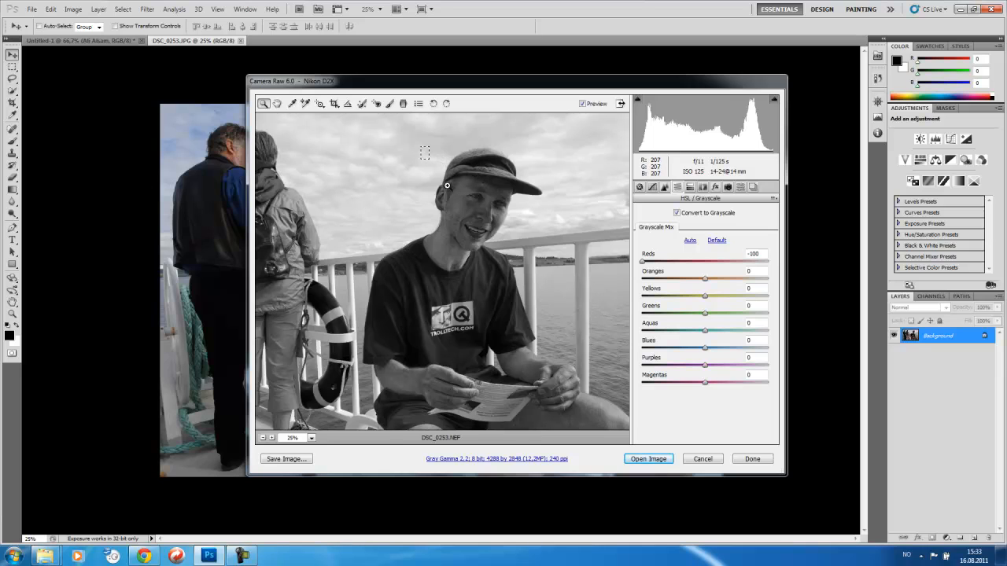
left_click_drag(446, 185, 538, 277)
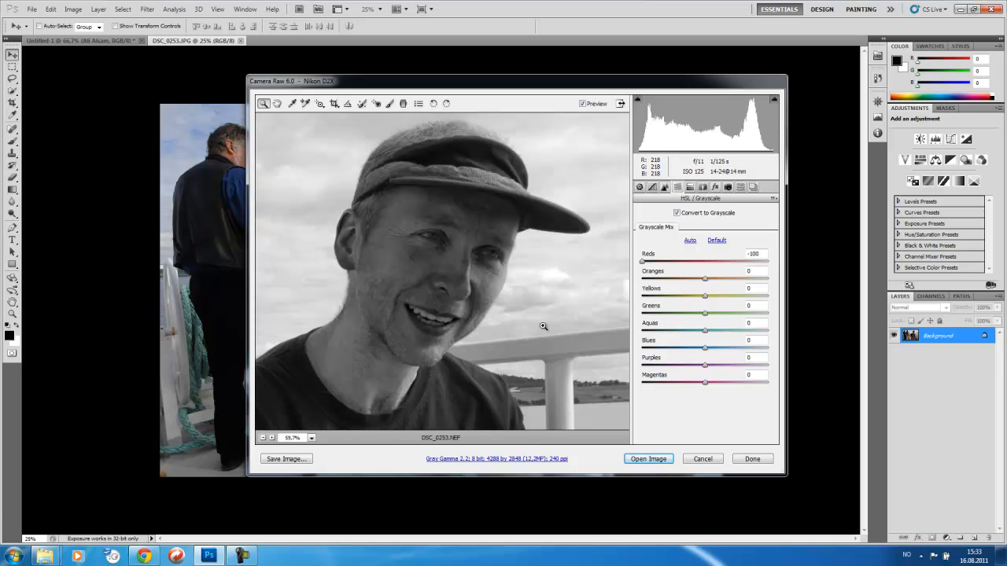
Try Reds at +100 in the grayscale mix, compare intermediate values, and bring it back to -100.
left_click_drag(643, 264, 785, 270)
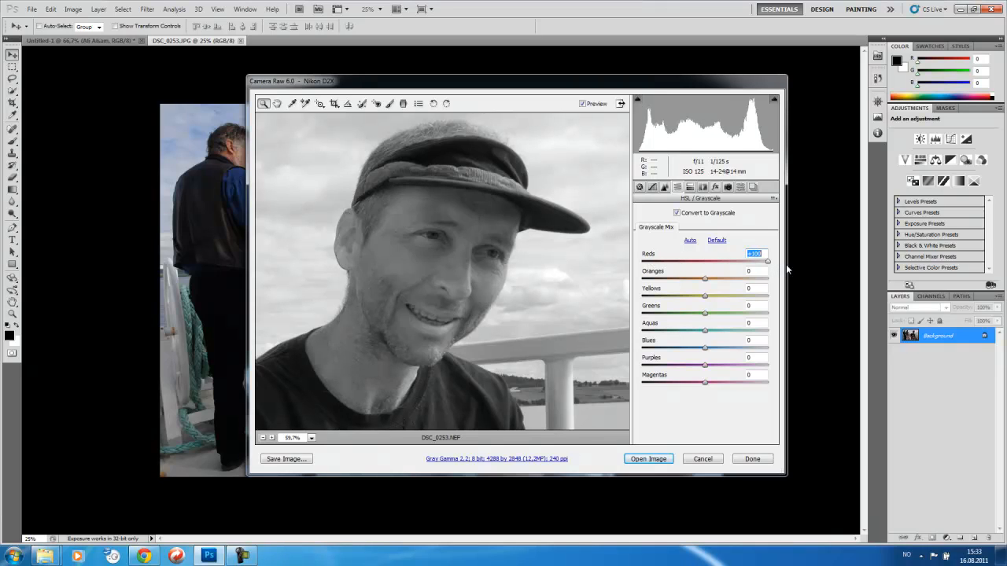
left_click(701, 265)
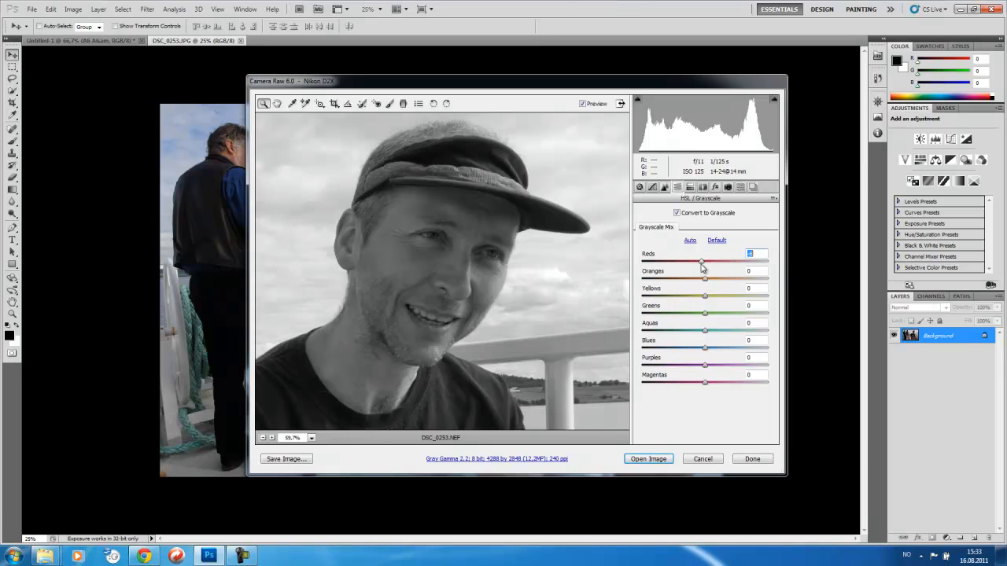
left_click_drag(701, 269, 663, 269)
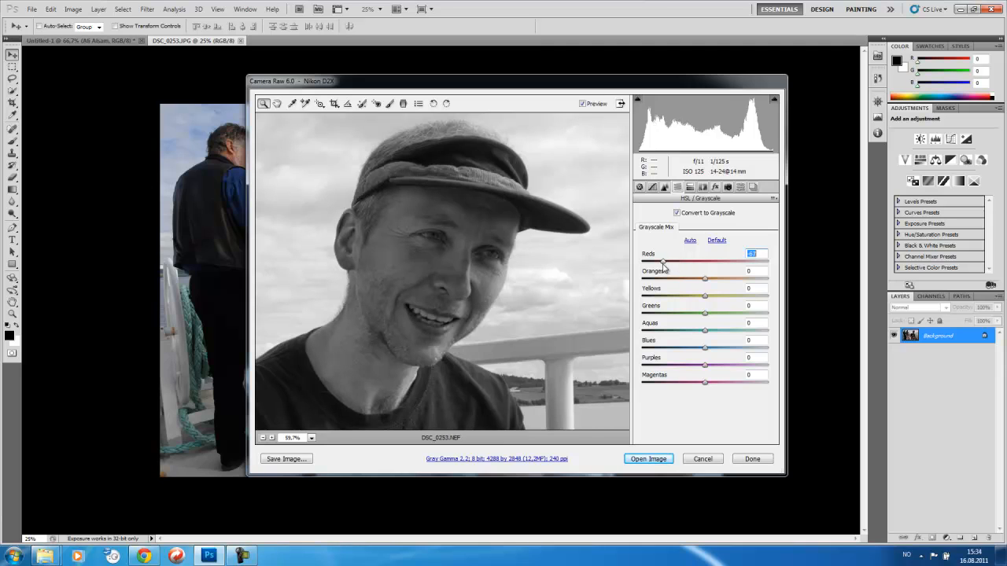
left_click_drag(663, 268, 639, 268)
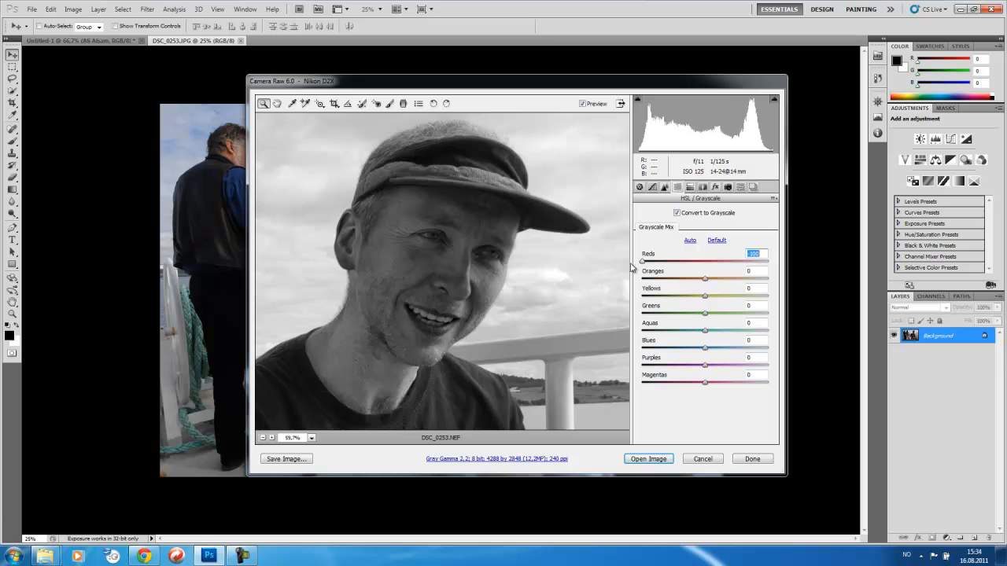
Set Reds to -33 and Oranges to -24 in the grayscale mix after trying Oranges at +100 and -100.
left_click_drag(642, 263, 781, 283)
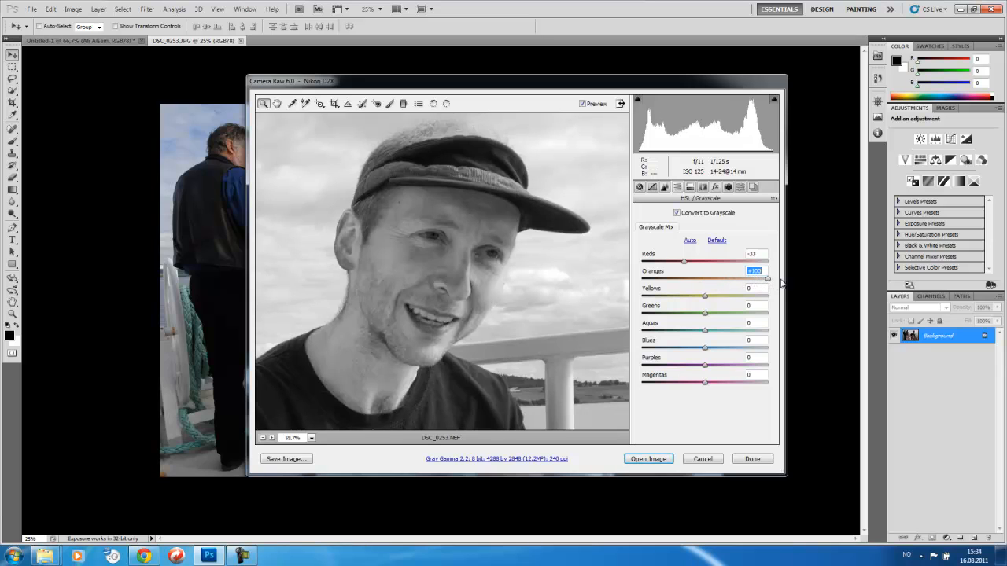
left_click_drag(781, 283, 635, 285)
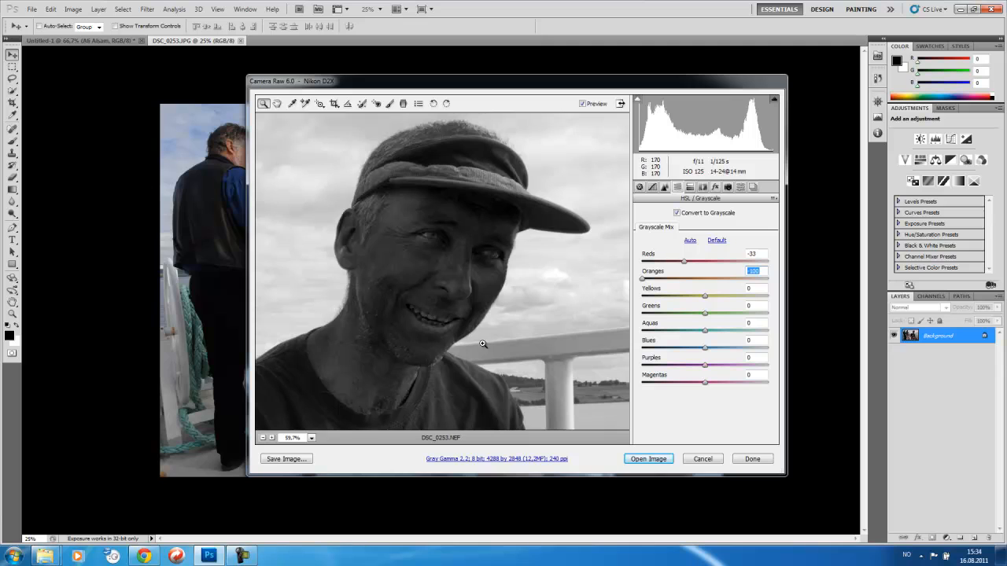
left_click(311, 437)
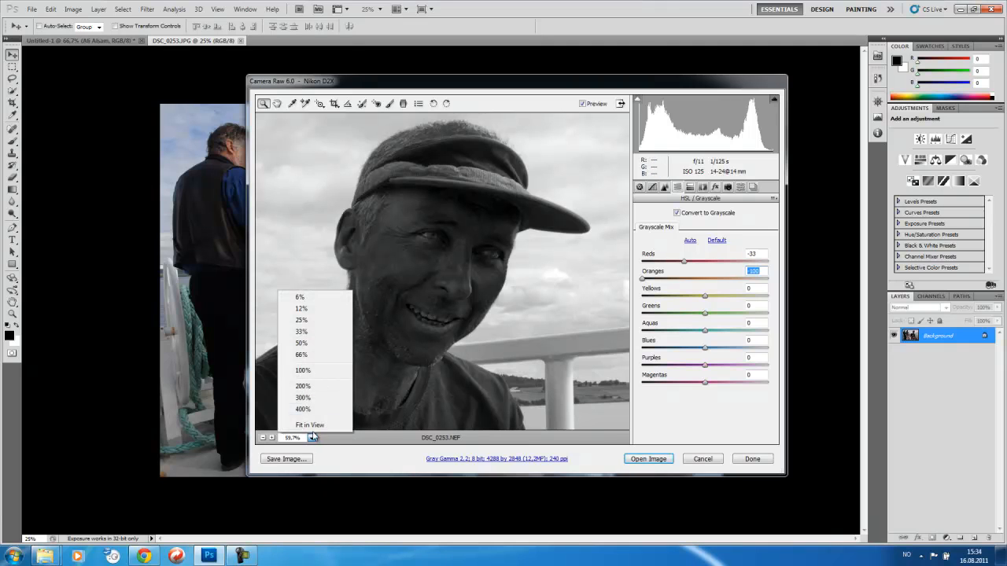
left_click(319, 371)
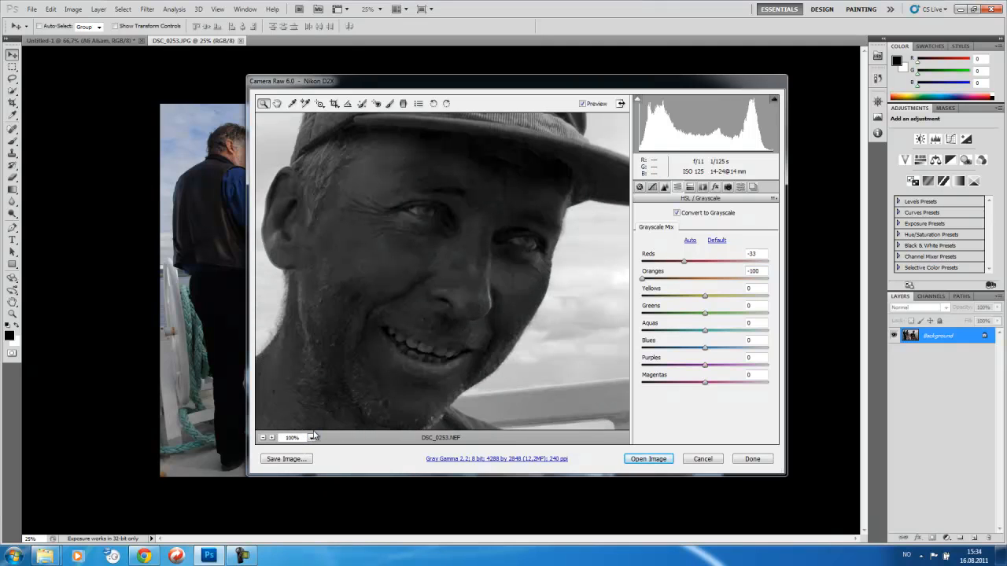
left_click(311, 437)
left_click(310, 309)
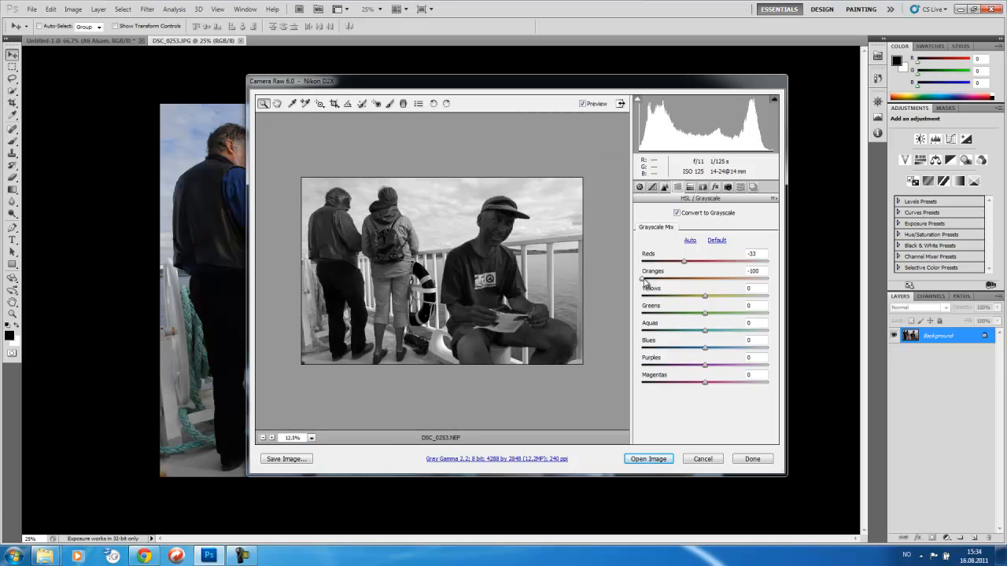
left_click_drag(642, 282, 689, 285)
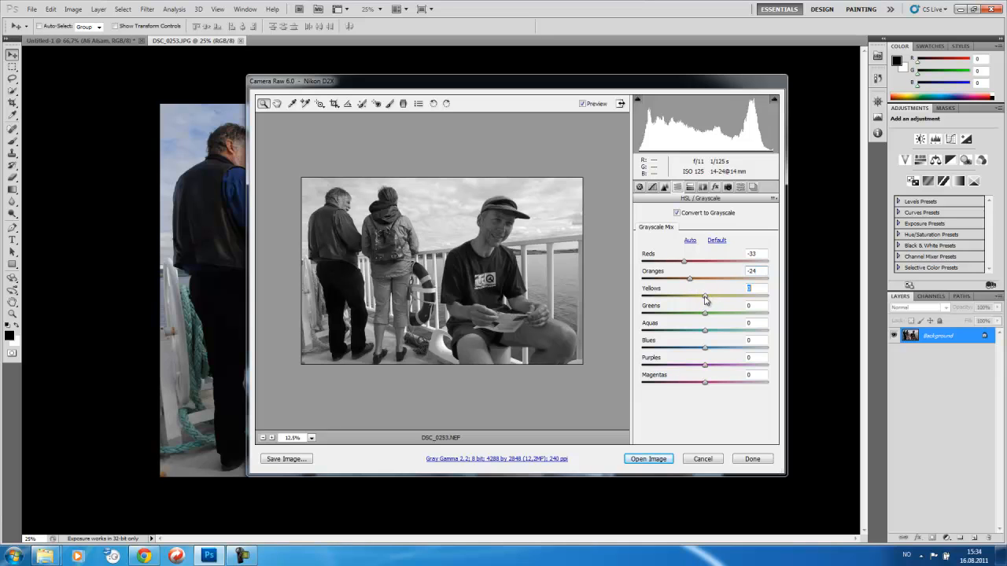
Try Yellows at -100 in the grayscale mix and set it to +24, checking the logo on the seated man's shirt.
left_click_drag(705, 299, 625, 302)
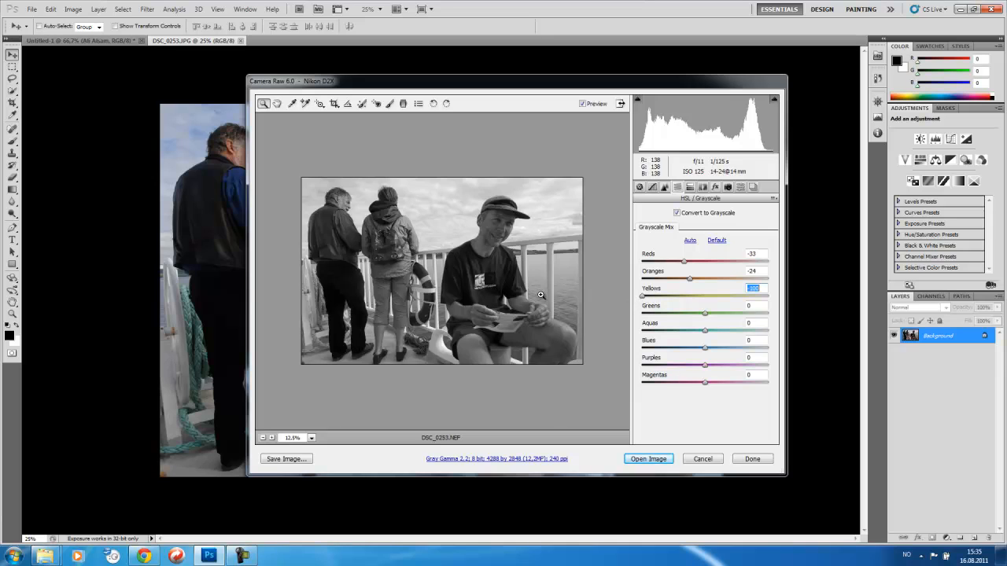
left_click_drag(479, 268, 519, 302)
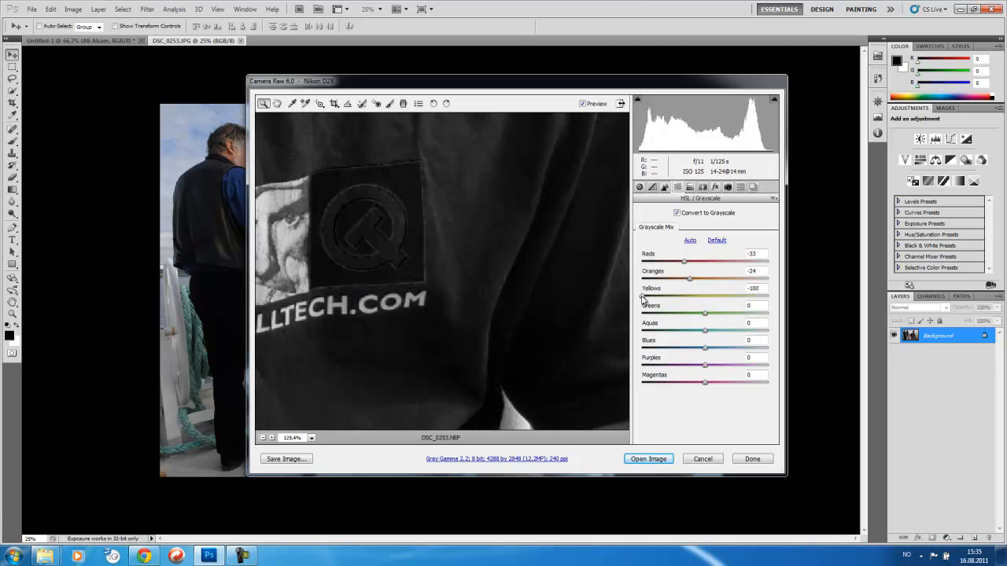
left_click_drag(642, 296, 719, 297)
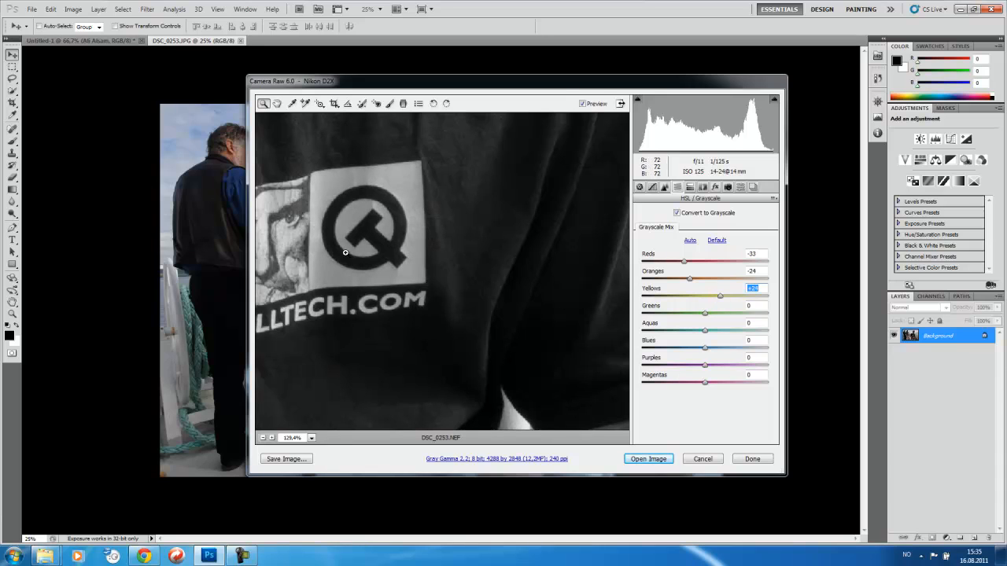
left_click(311, 438)
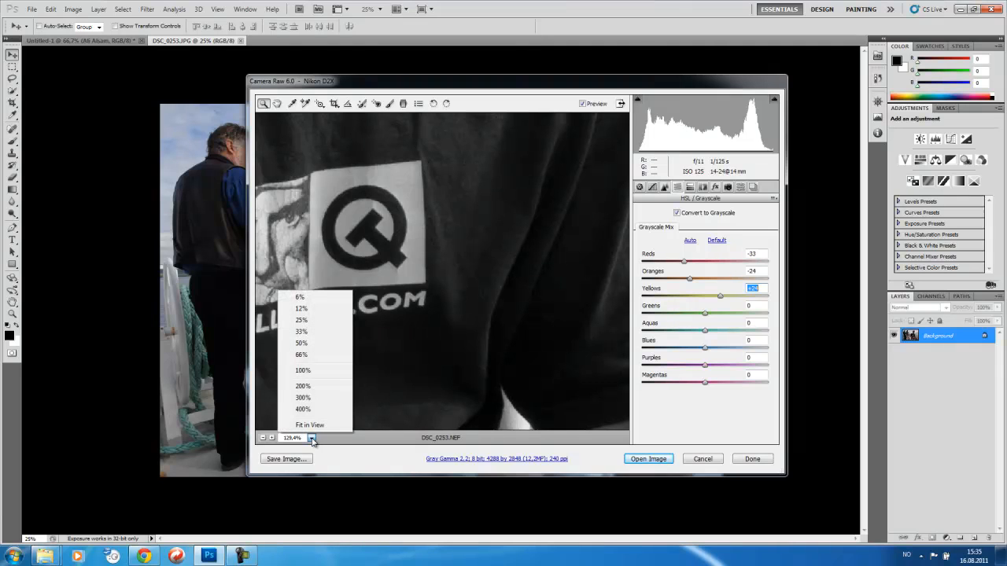
left_click(302, 309)
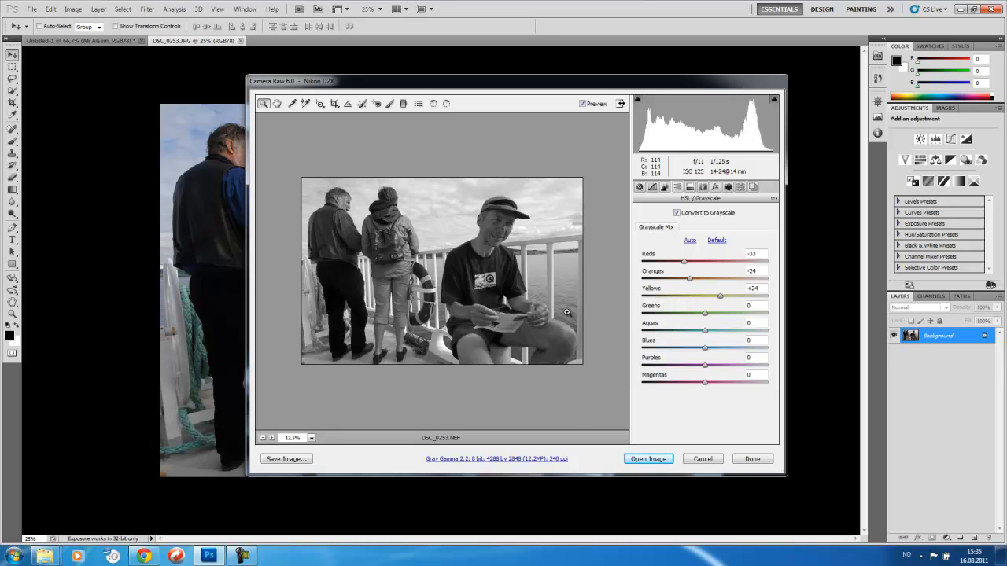
Set Greens to -12 in the grayscale mix, try Blues at +100, and set Blues to -100.
left_click(705, 315)
left_click_drag(707, 317, 783, 349)
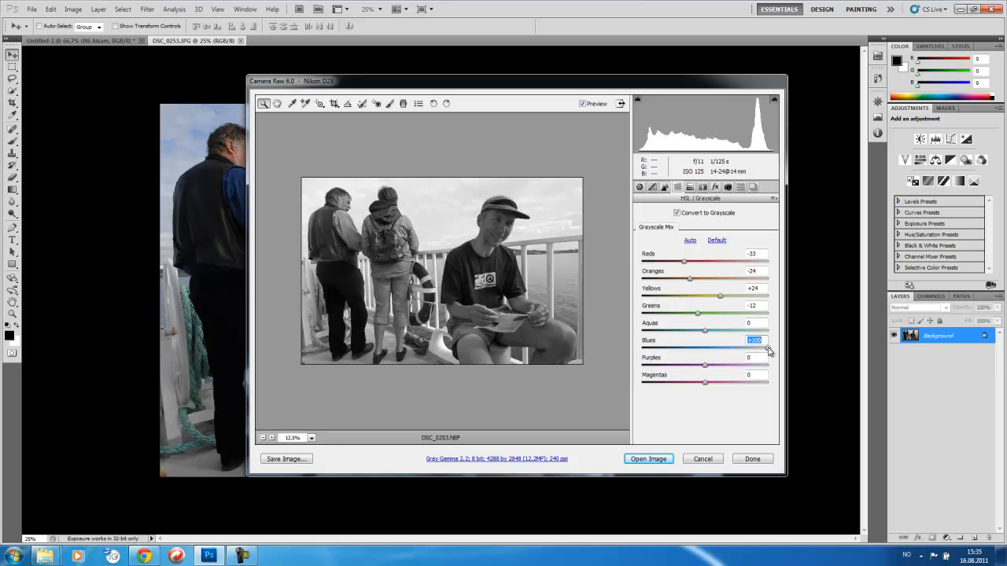
left_click_drag(768, 348, 699, 353)
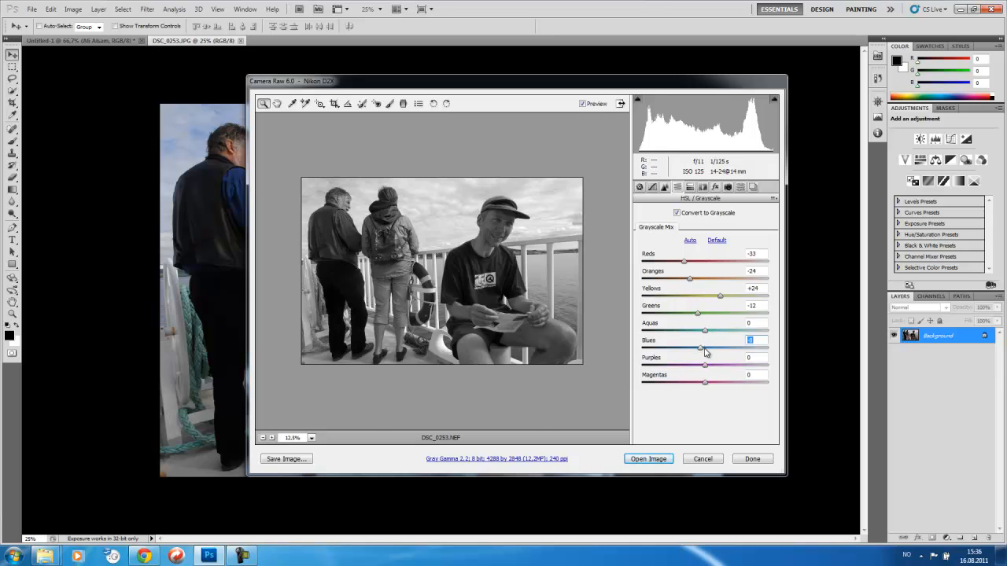
left_click_drag(702, 354, 622, 354)
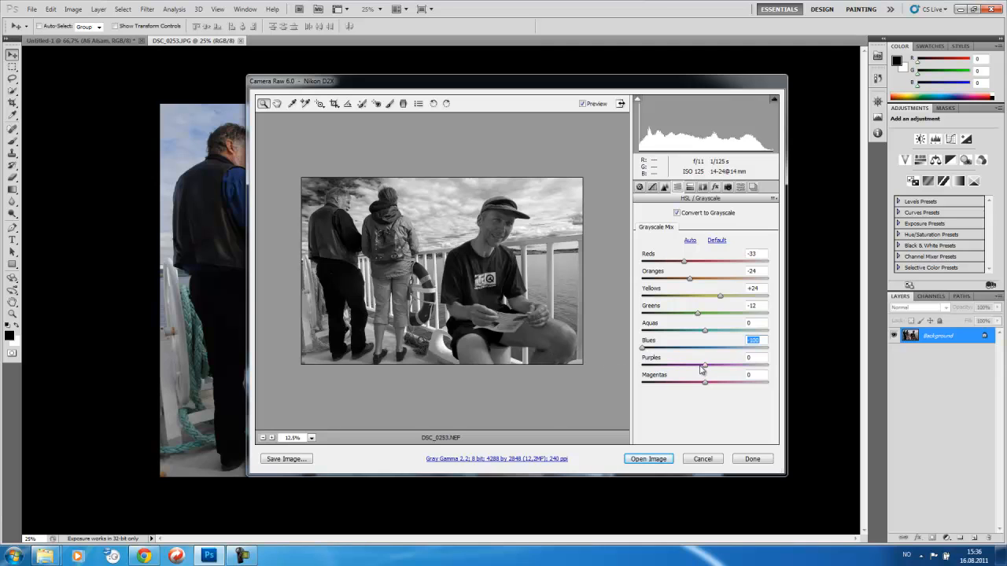
Set Purples to -5, Magentas to +100 and Blues to -83 in the grayscale mix.
left_click_drag(705, 366, 781, 386)
left_click(641, 348)
left_click_drag(642, 350, 652, 352)
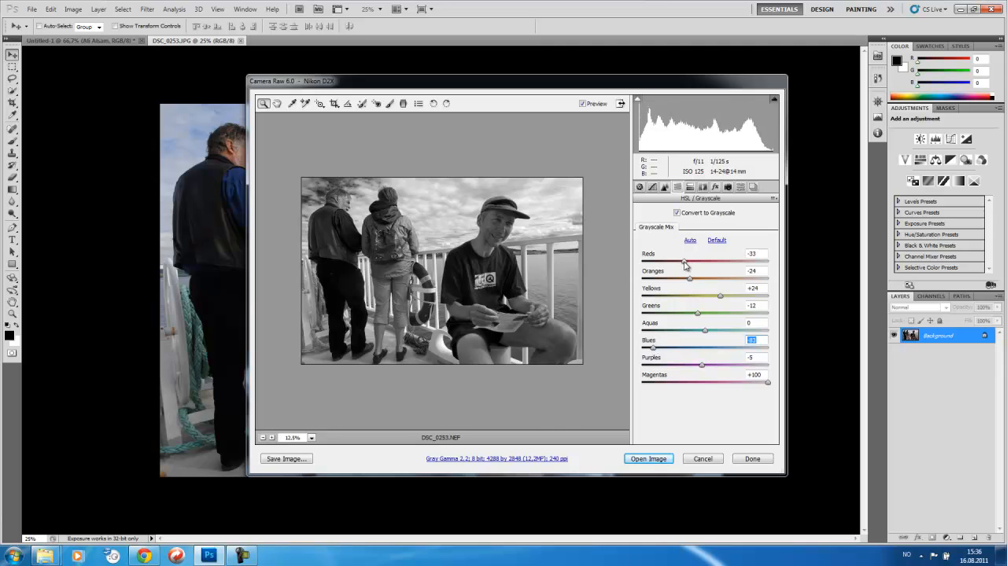
Set Reds and Blues to -100 in the grayscale mix, comparing Blues near zero on the seated man's magnified face.
left_click_drag(685, 262, 632, 272)
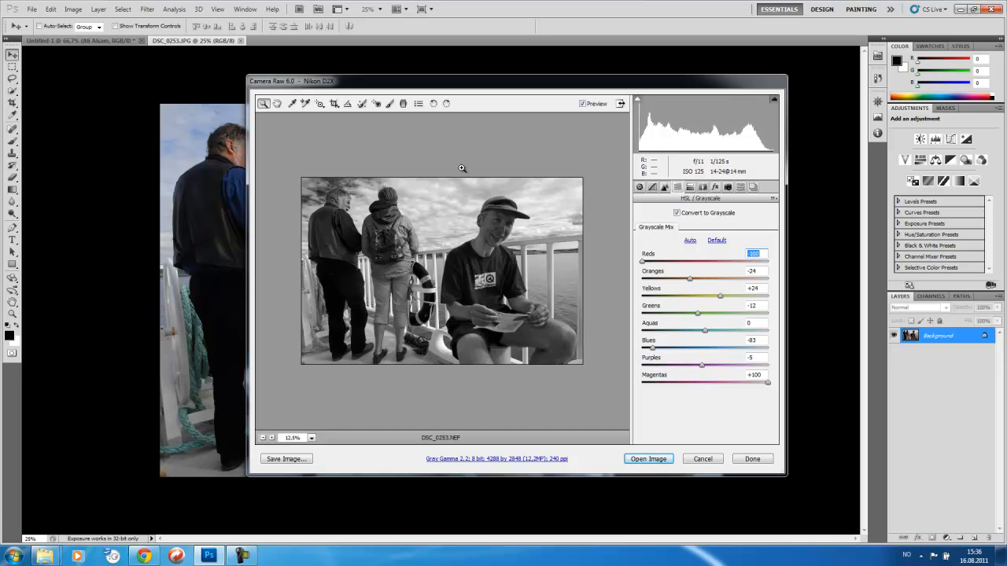
left_click_drag(464, 191, 541, 262)
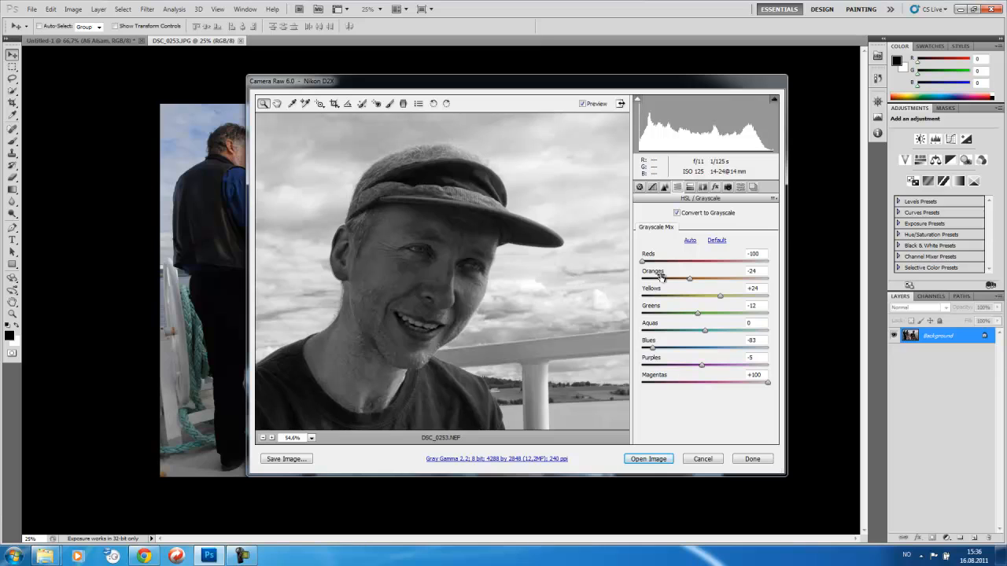
left_click_drag(653, 349, 704, 354)
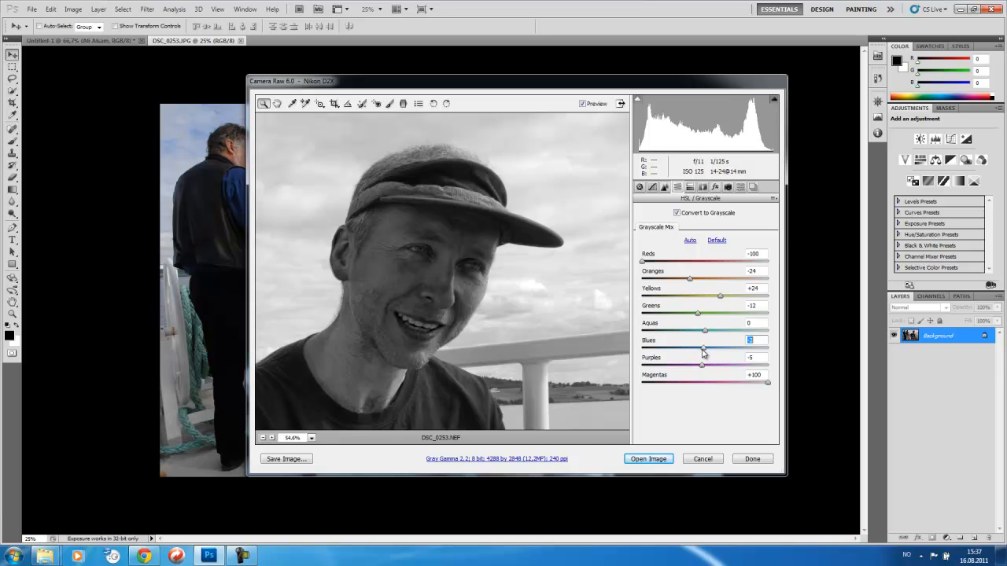
left_click_drag(704, 353, 618, 354)
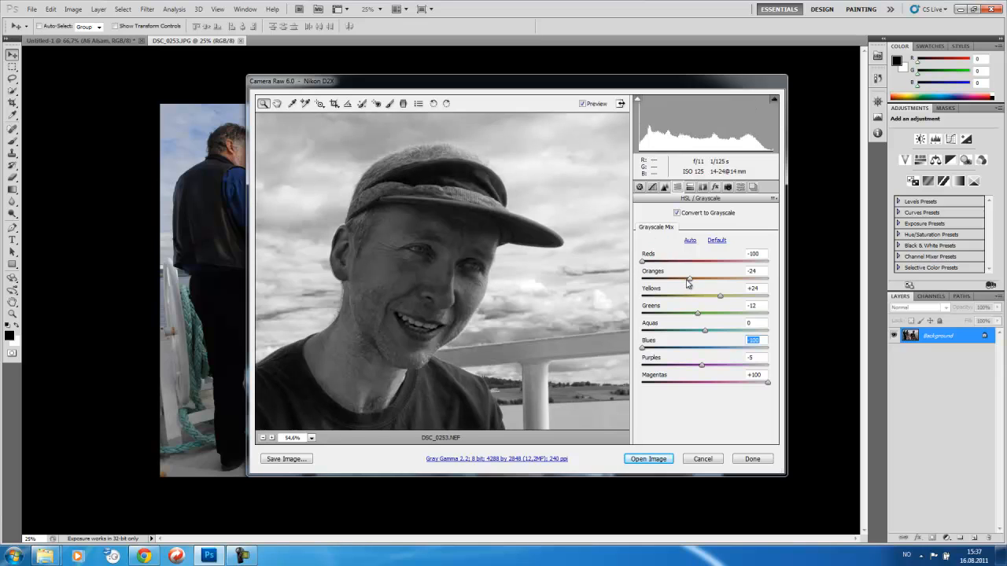
Darken Oranges in the grayscale mix to -79, and ease it to -41 while viewing the whole photo.
left_click_drag(689, 279, 649, 282)
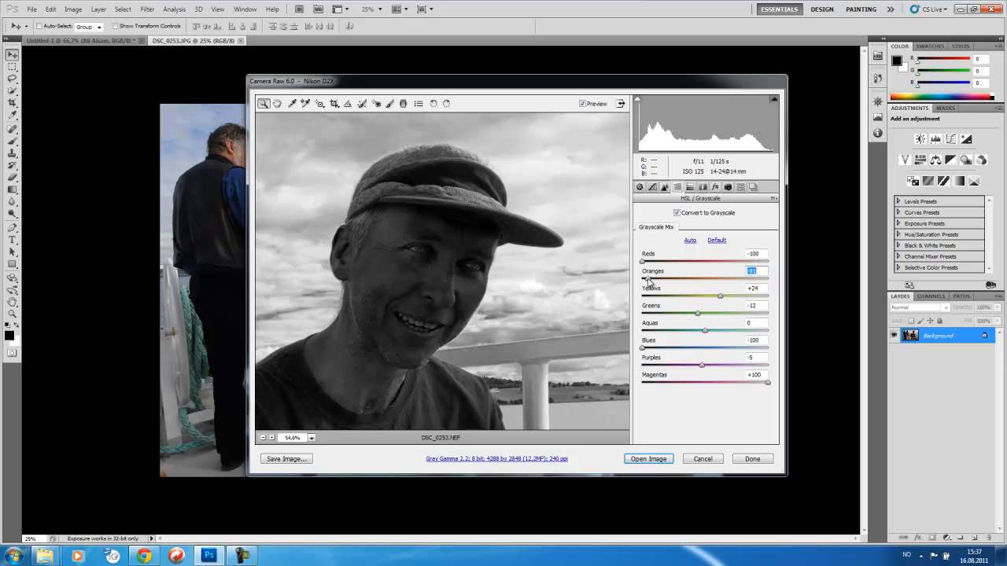
left_click_drag(649, 282, 660, 285)
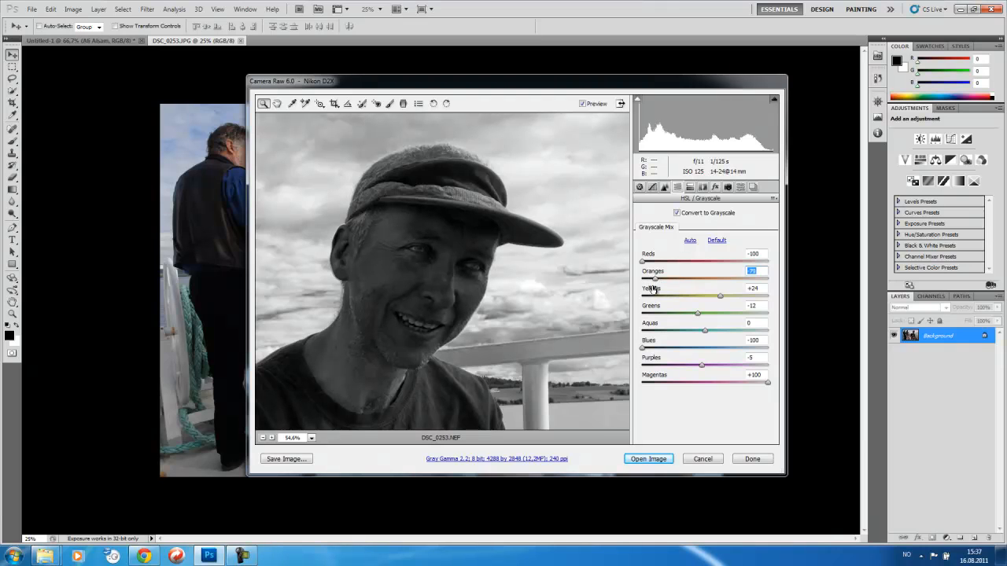
left_click(312, 437)
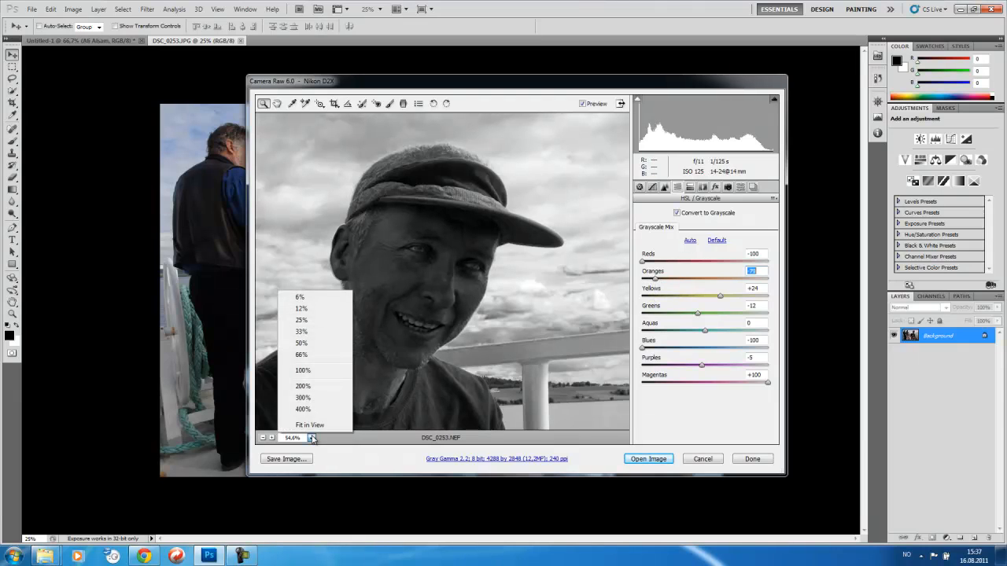
left_click(302, 309)
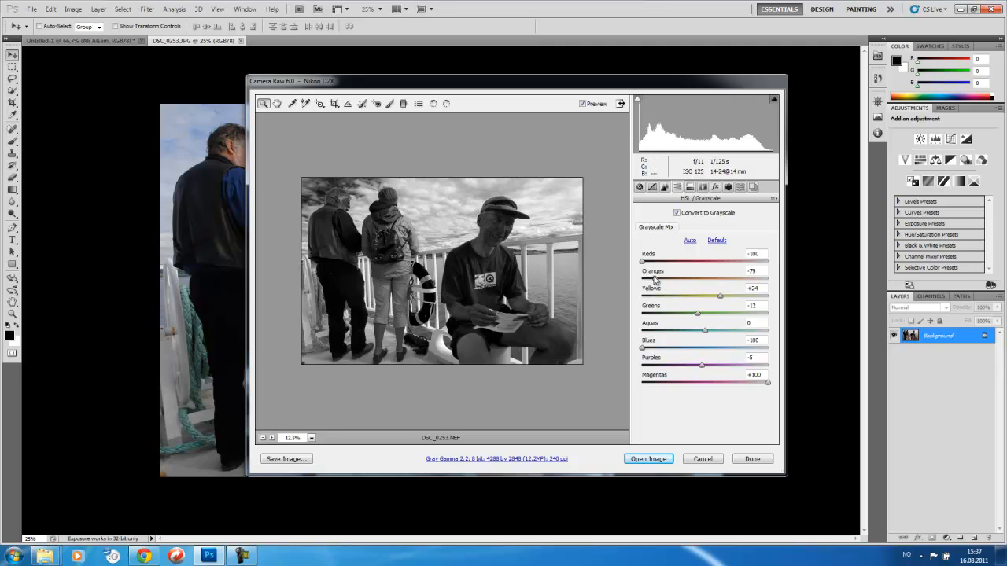
left_click_drag(654, 280, 671, 281)
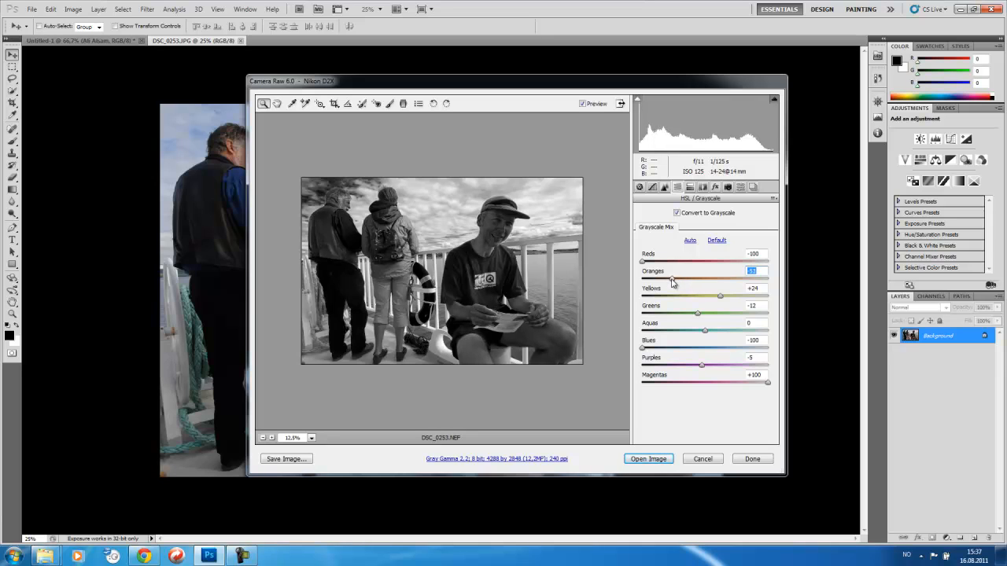
left_click_drag(673, 284, 681, 286)
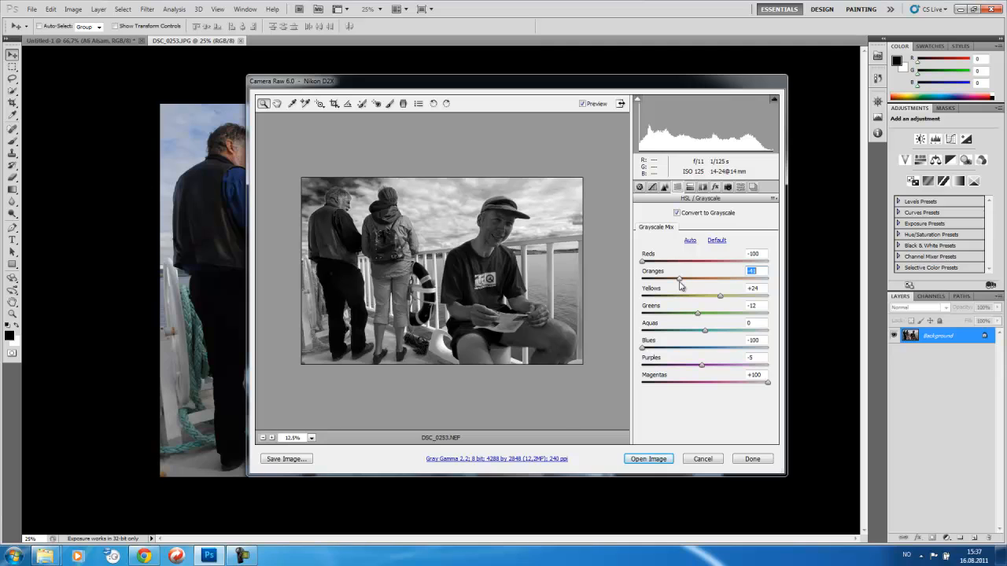
Set Exposure to -1.00 and shape the parametric tone curve with Highlights +62, Lights +43, Darks -8 and raised Shadows.
left_click(639, 188)
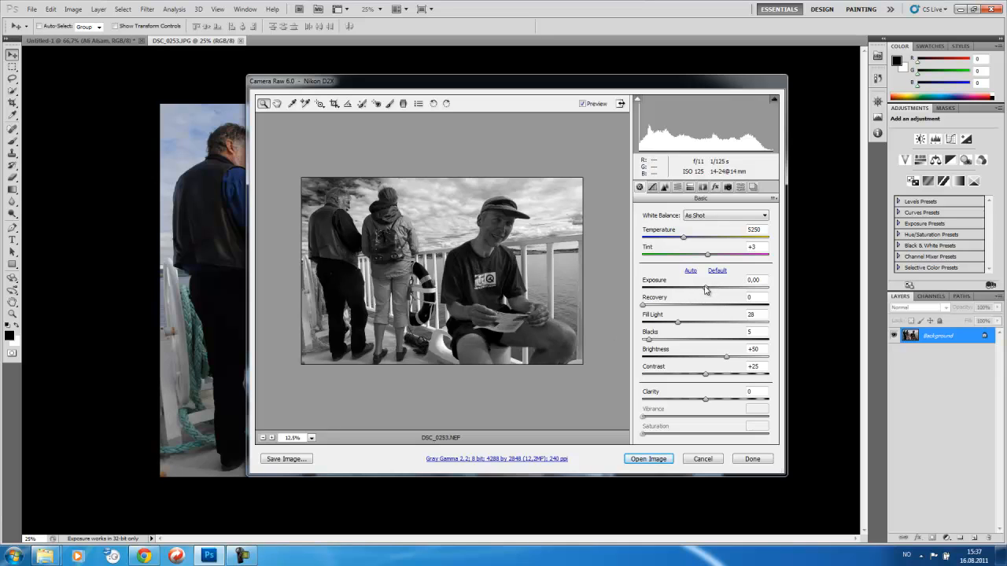
mouse_move(705, 288)
left_mouse_down()
mouse_move(680, 291)
mouse_move(689, 292)
left_mouse_up()
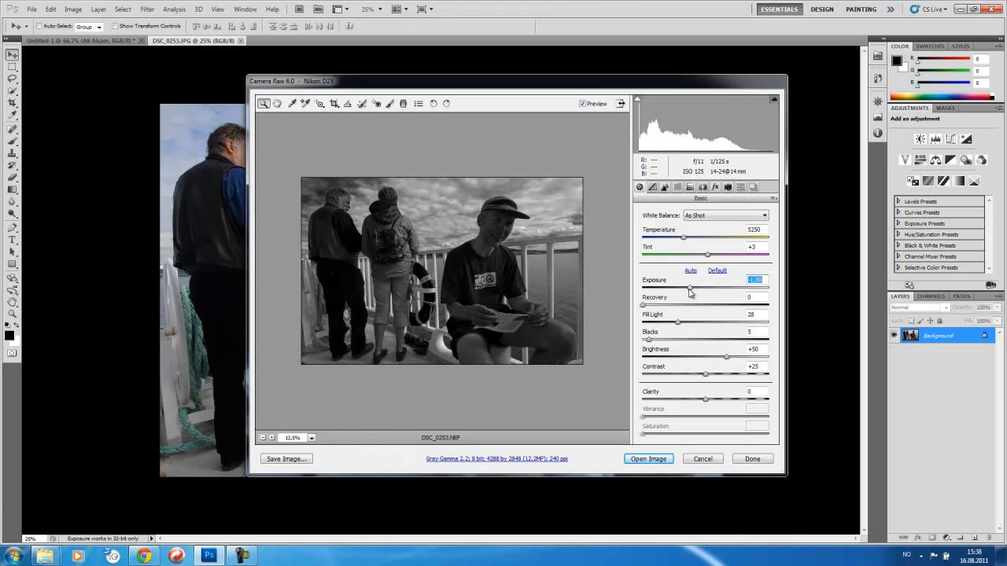
left_click(653, 187)
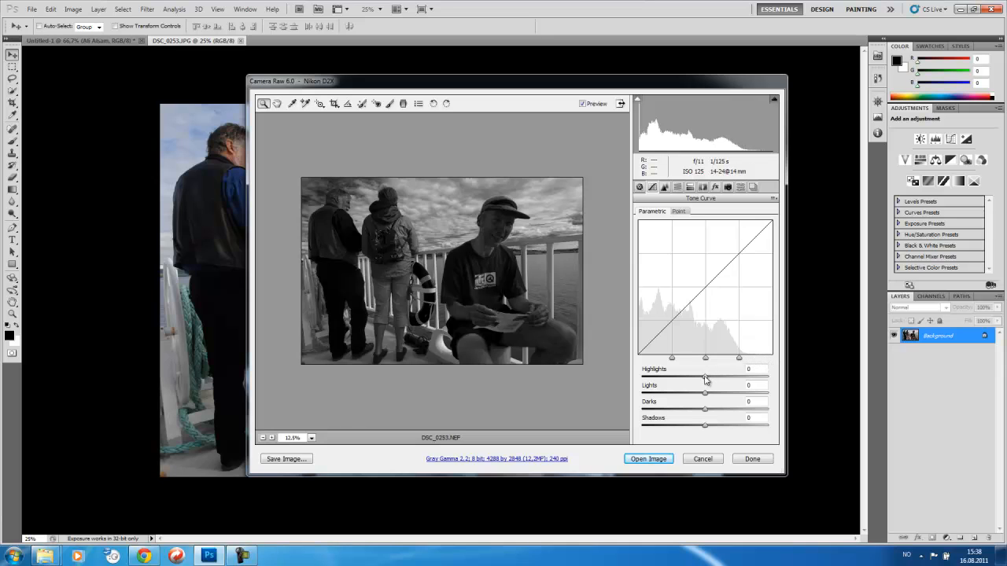
left_click_drag(705, 377, 732, 399)
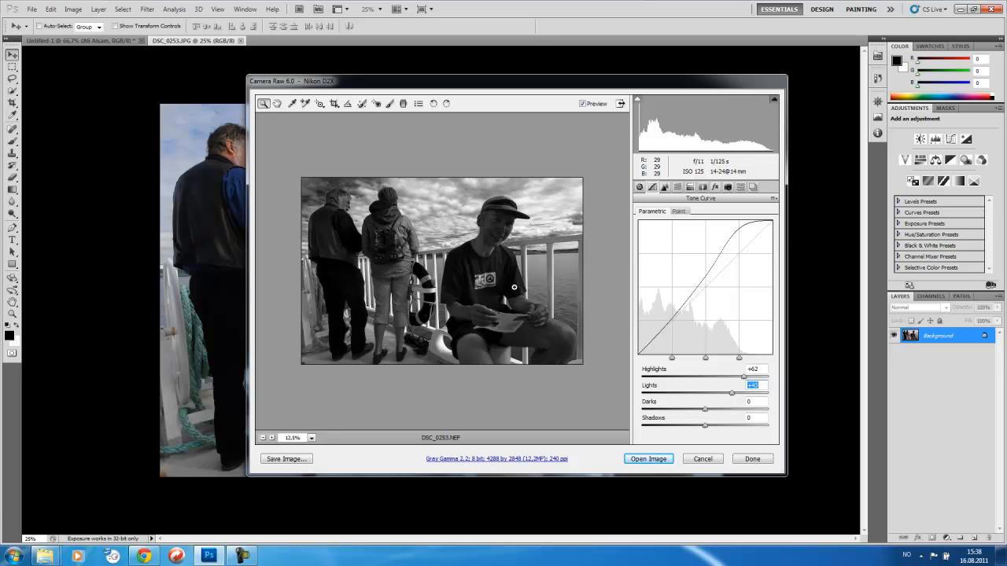
left_click_drag(705, 410, 736, 431)
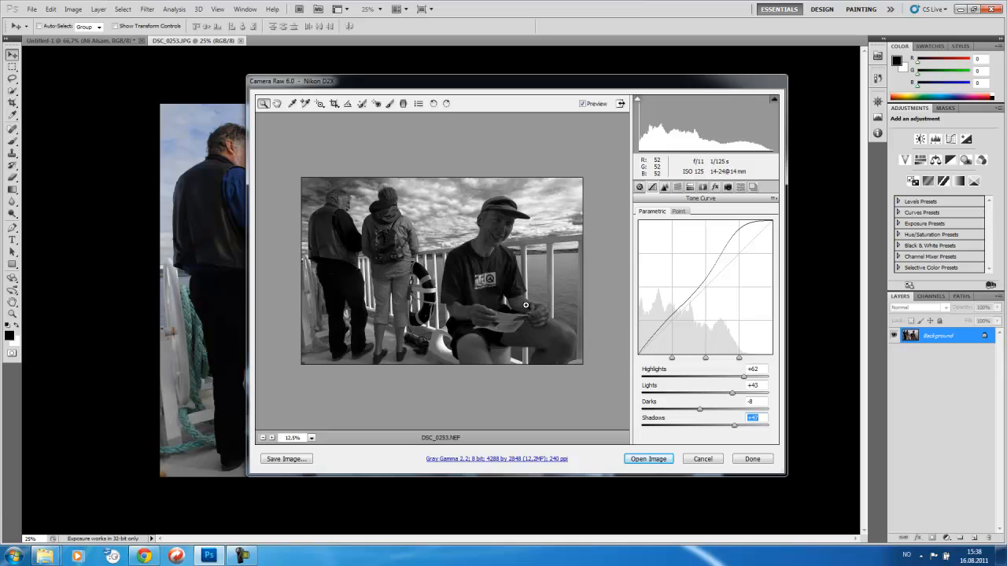
Set Reds to -81 in the grayscale mix and open the converted DSC_0253.NEF as an image.
left_click(688, 189)
left_click(648, 262)
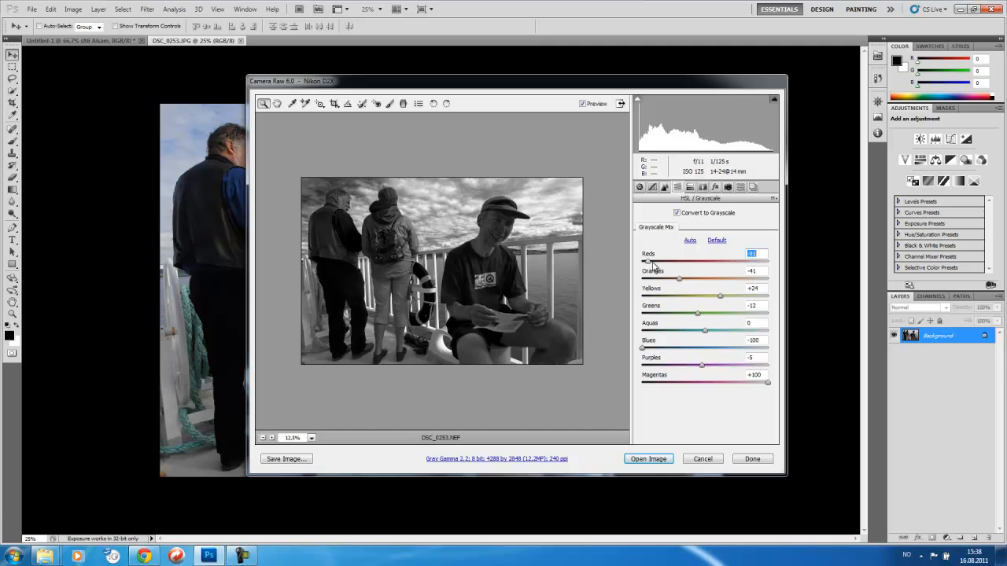
left_click_drag(653, 267, 655, 268)
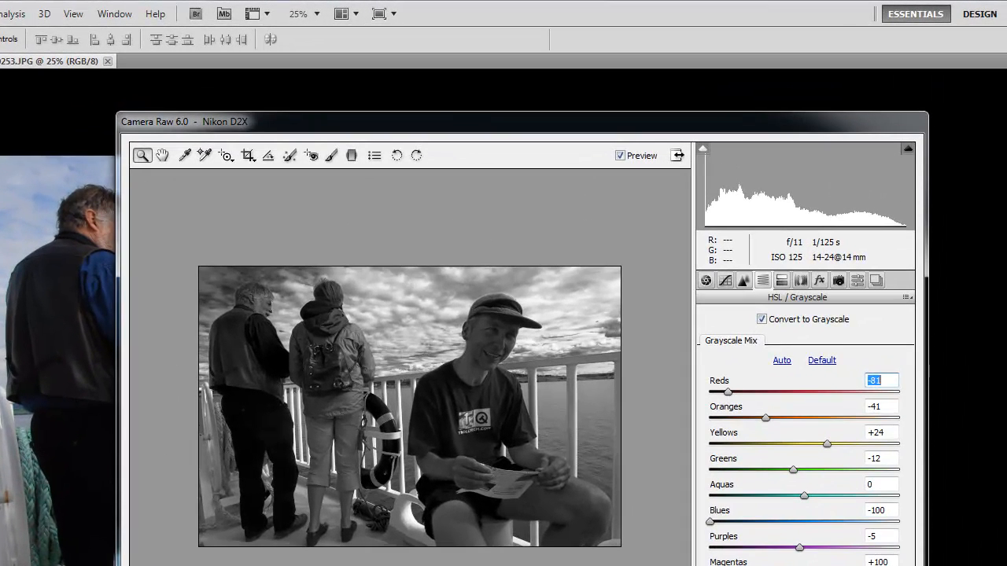
key("Return")
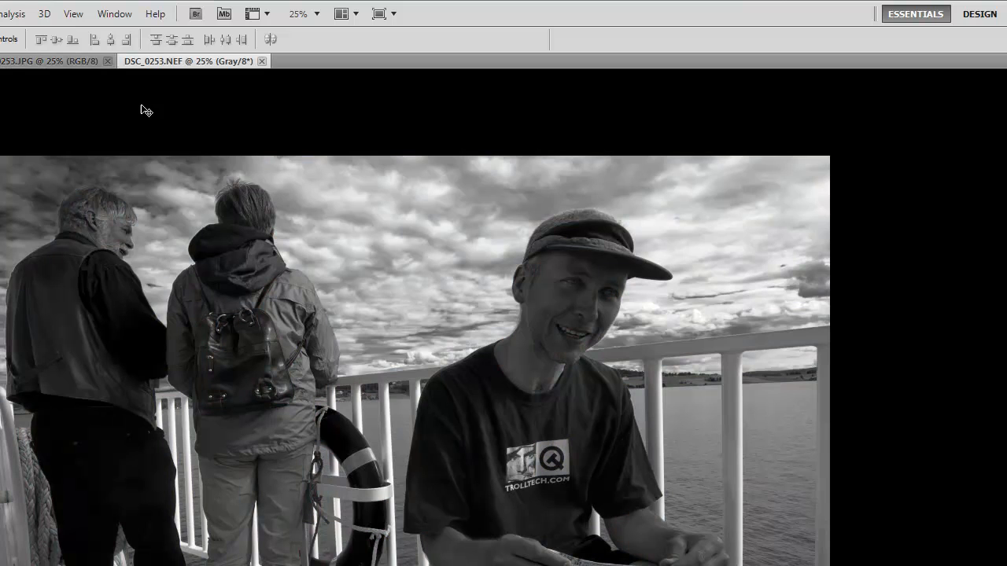
Desaturate the colour photo DSC_0253.JPG.
left_click(50, 62)
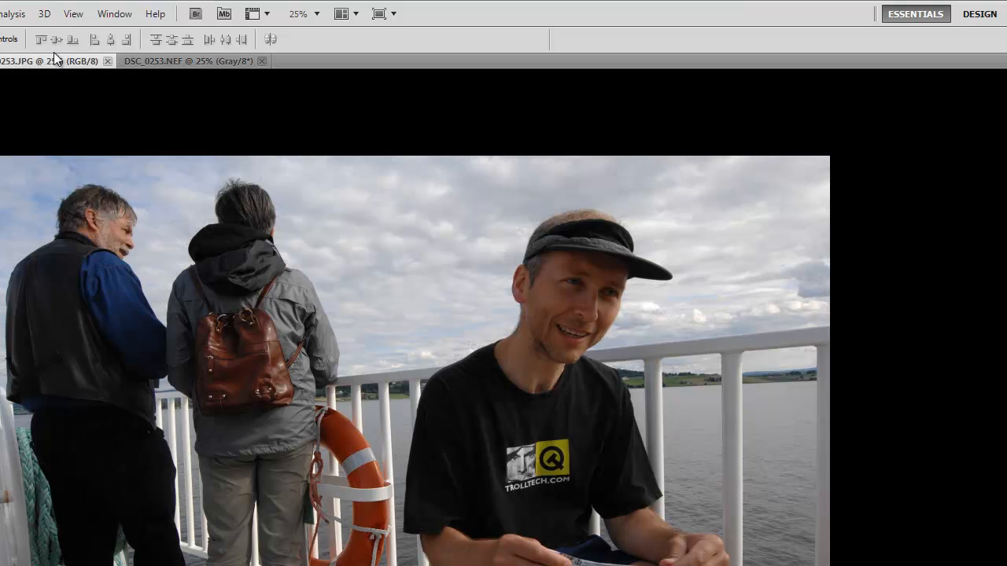
left_click(0, 13)
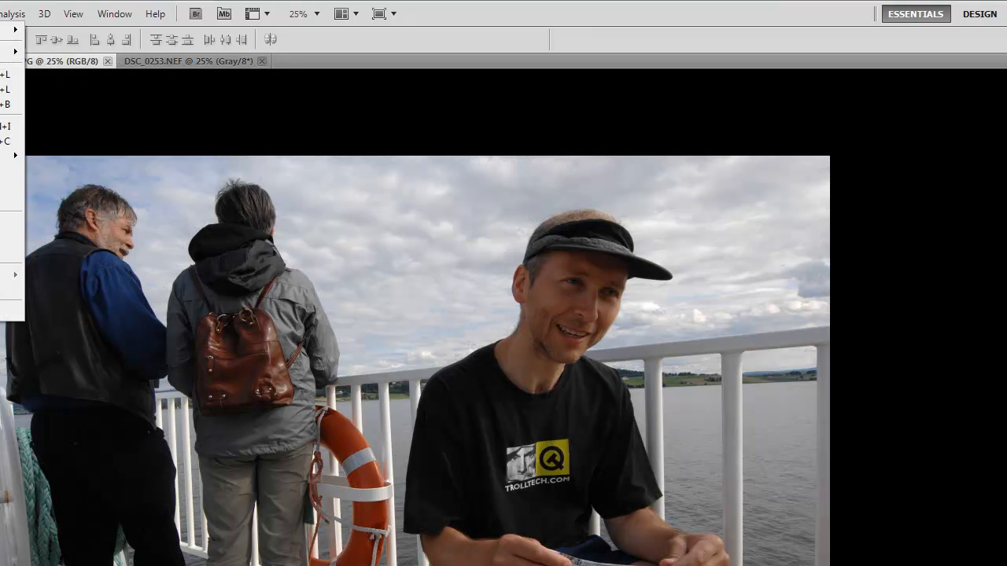
mouse_move(8, 52)
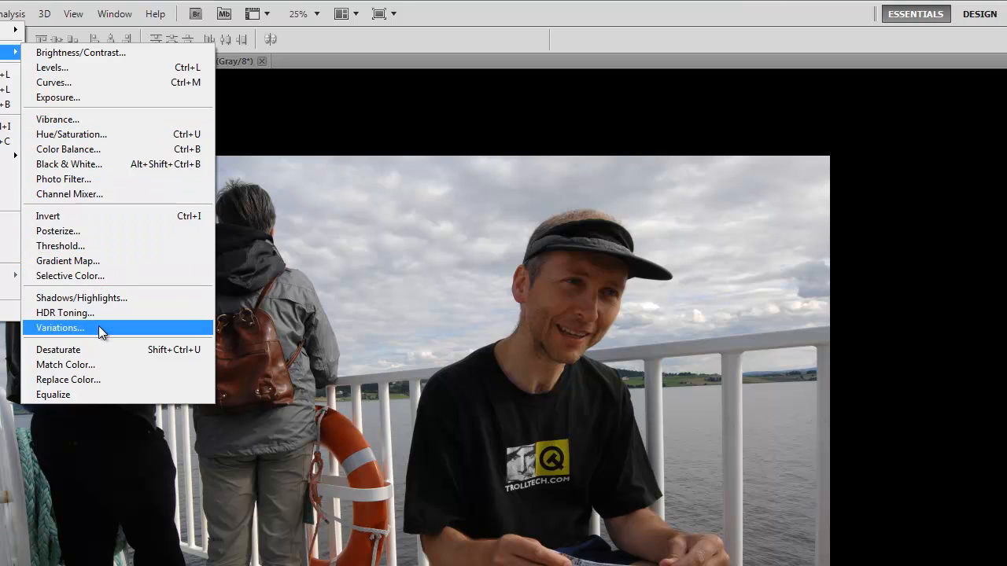
left_click(98, 351)
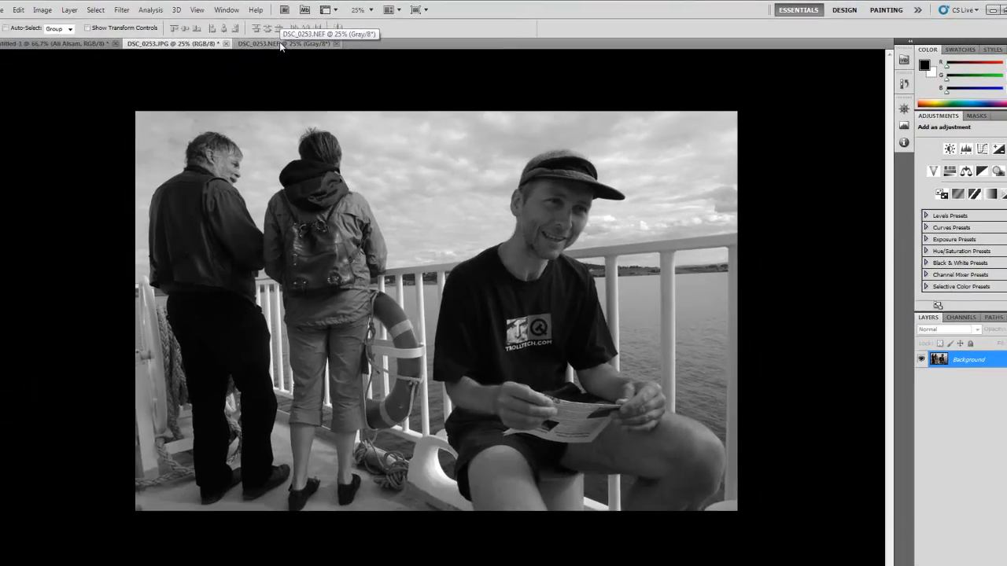
Copy the DSC_0253.NEF grayscale image into DSC_0253.JPG as an aligned new layer, and close DSC_0253.NEF without saving.
left_click_drag(279, 42, 399, 110)
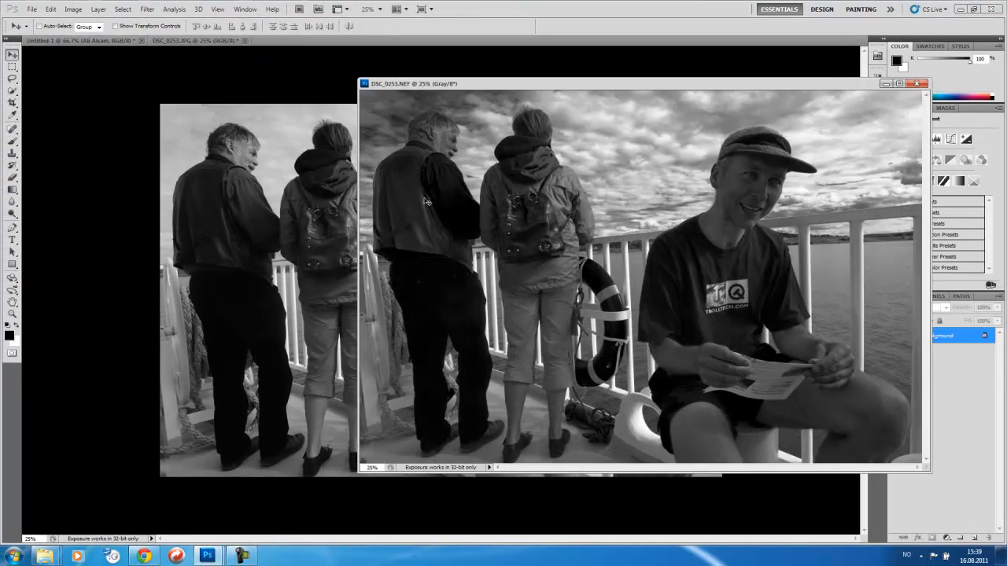
left_click_drag(310, 226, 312, 228)
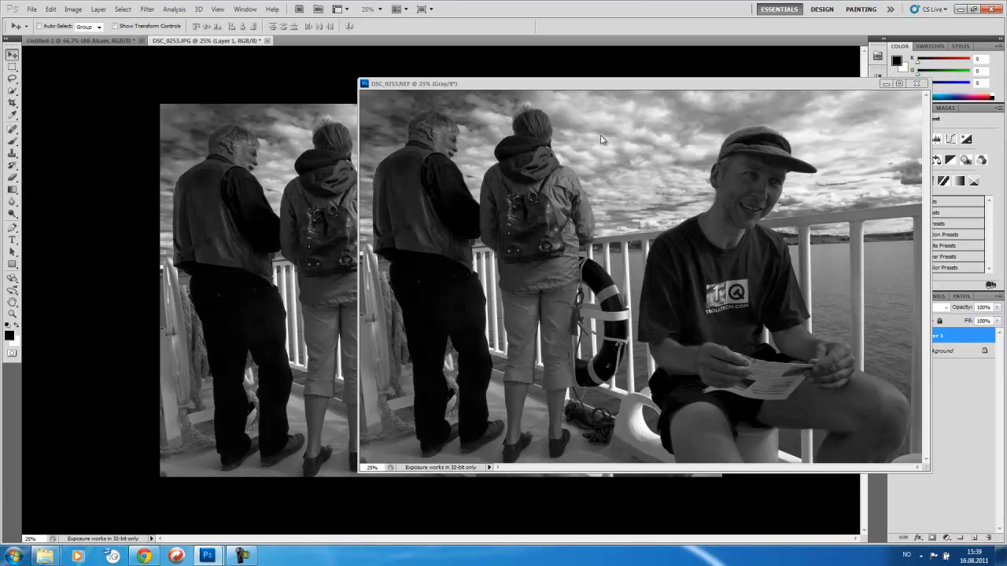
left_click(916, 84)
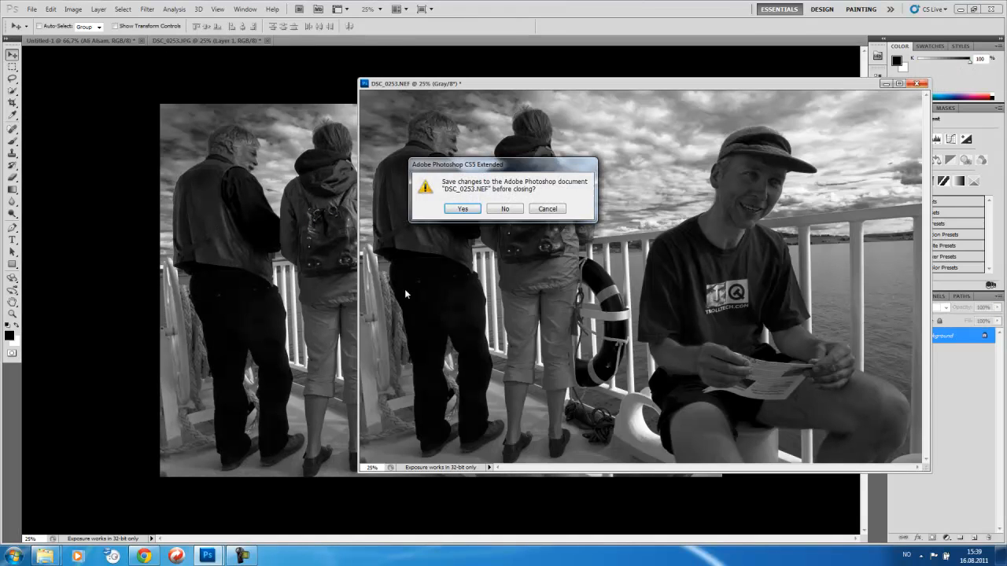
left_click(497, 213)
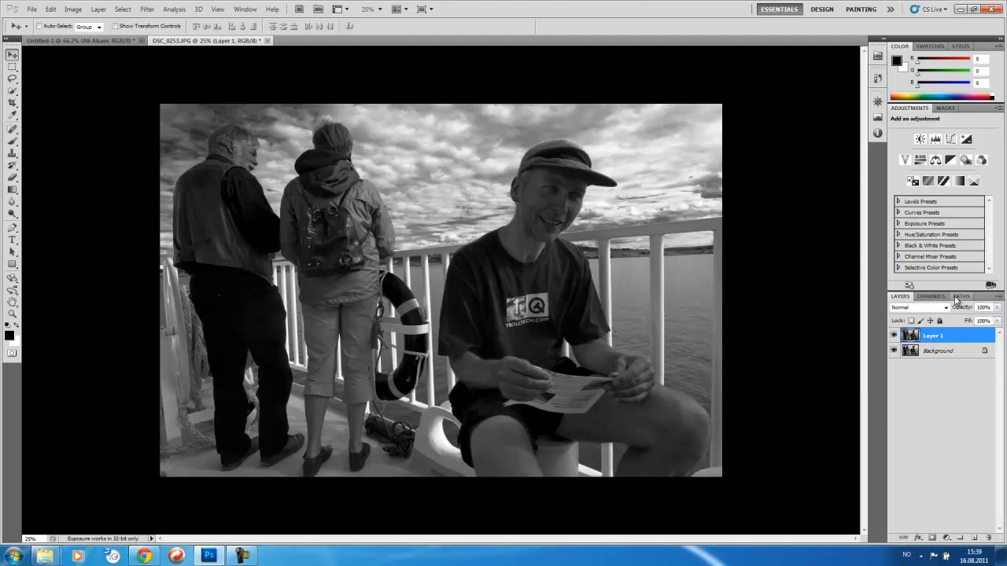
Compare the custom grayscale layer with the desaturated background by varying Layer 1's opacity between 0% and 100%.
left_click(997, 306)
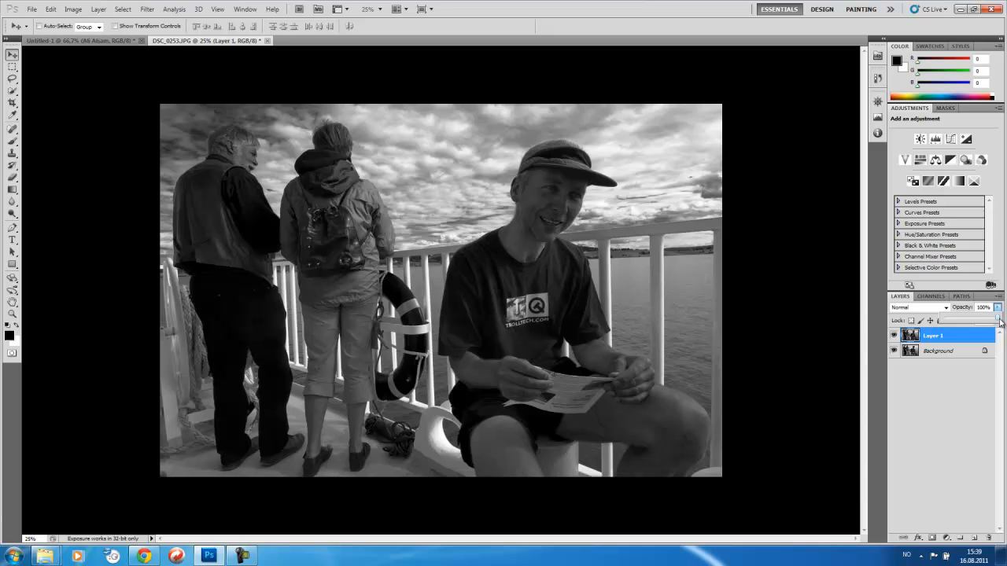
left_click_drag(997, 321, 934, 320)
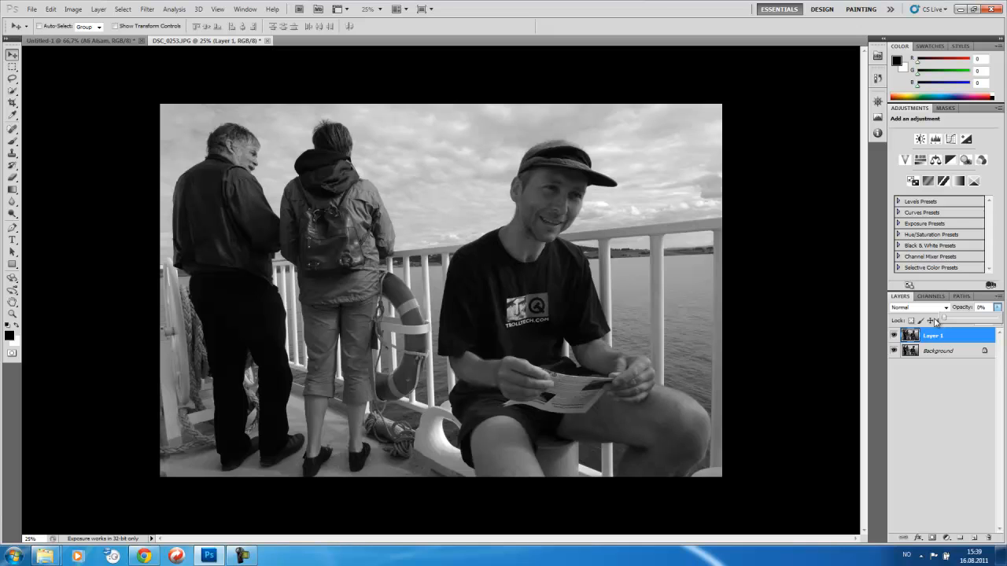
left_click_drag(936, 321, 980, 323)
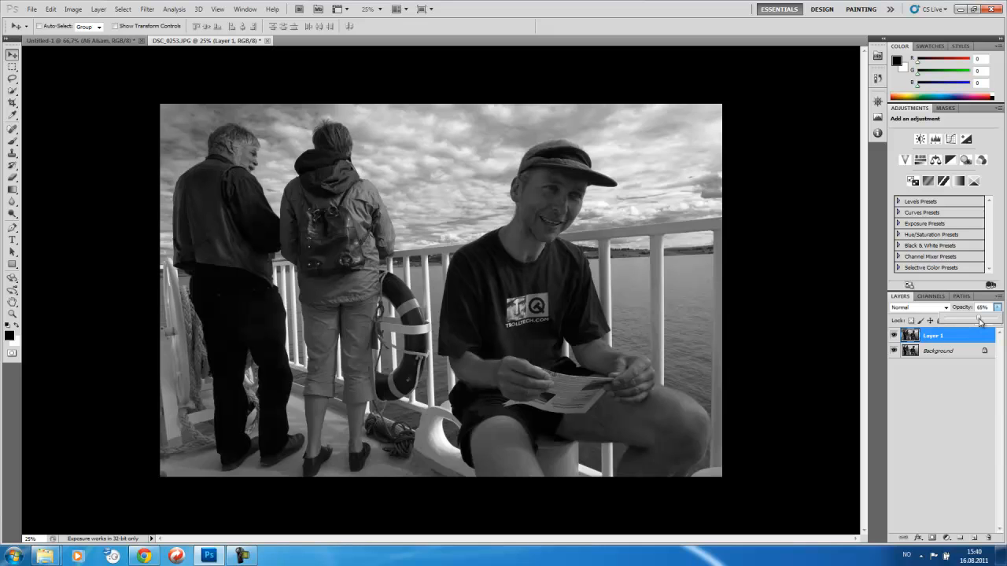
left_click_drag(980, 321, 996, 320)
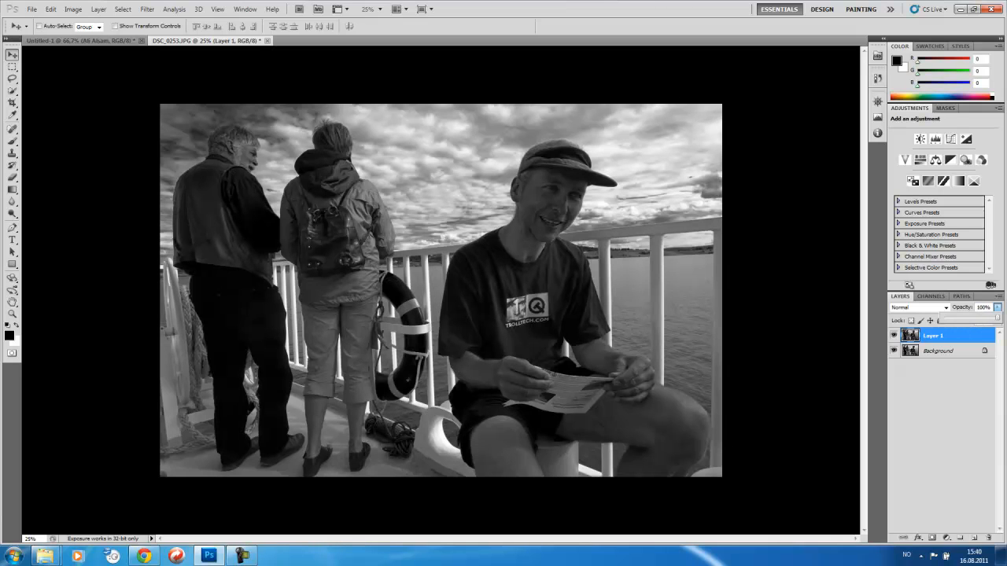
Set Layer 1's opacity to 78% and merge it down into the Background layer.
mouse_move(1003, 318)
left_mouse_down()
mouse_move(979, 322)
mouse_move(988, 321)
left_mouse_up()
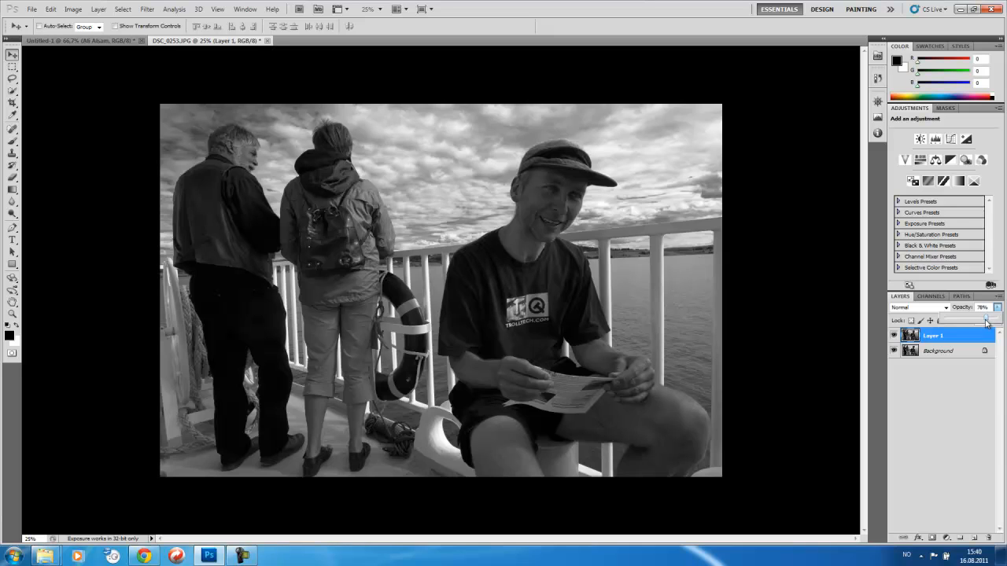
left_click_drag(987, 322, 988, 323)
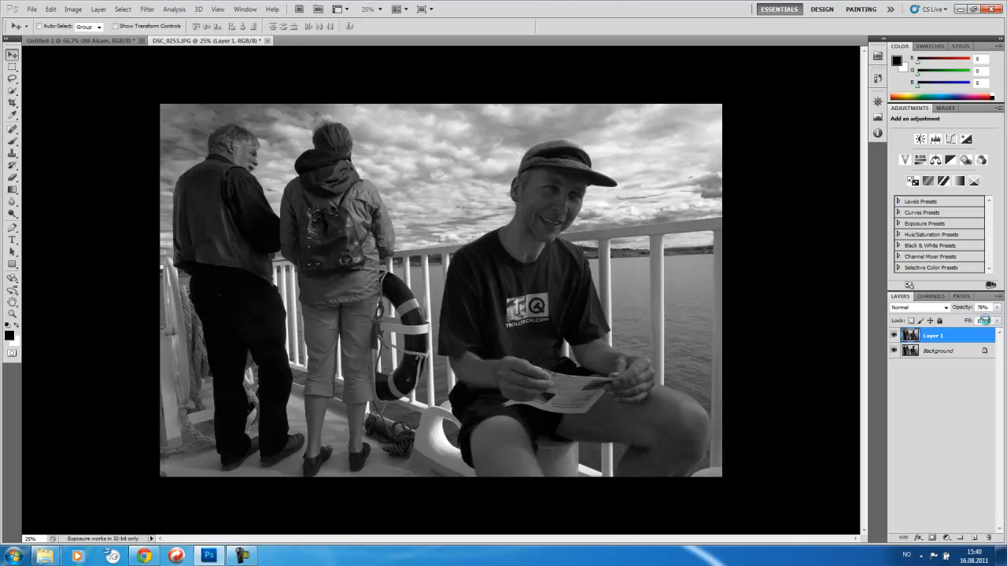
key("ctrl+e")
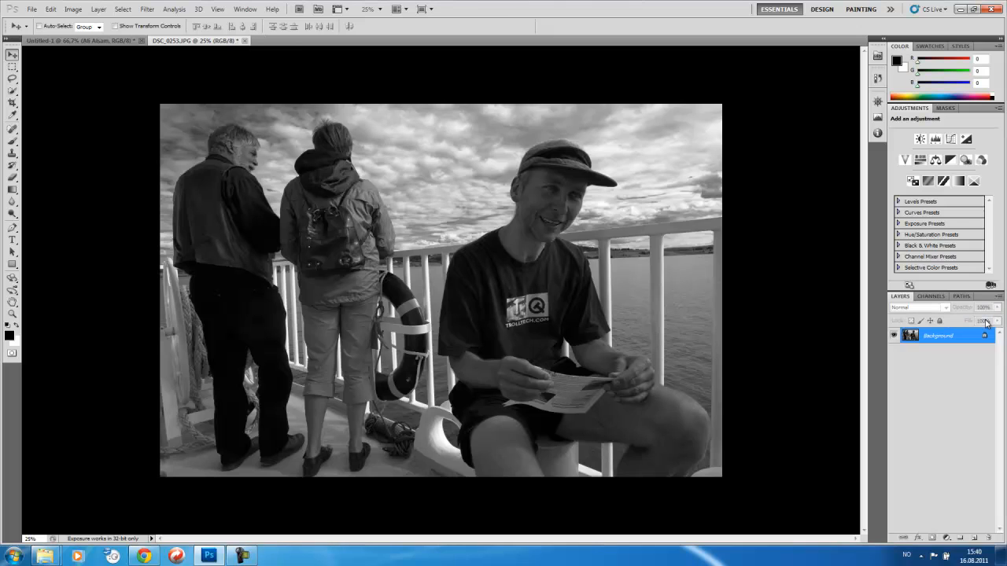